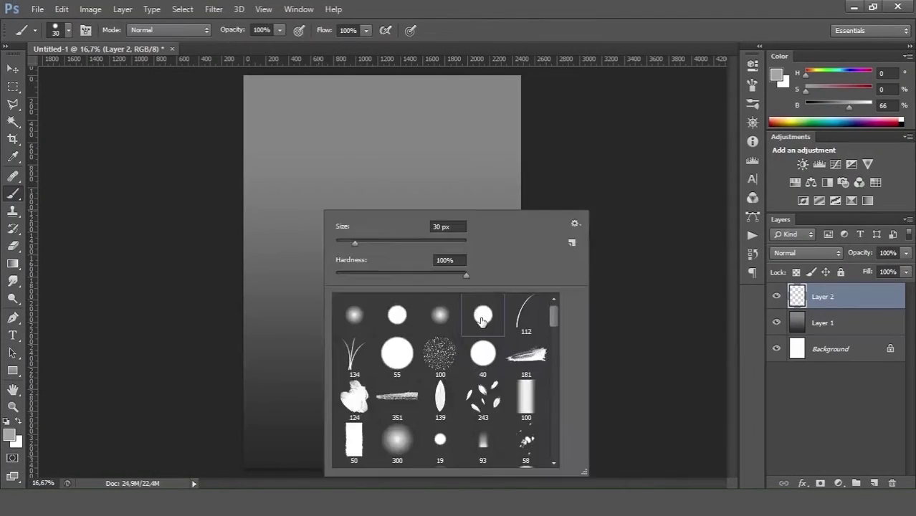
- Block in soft light strokes, hard grey skull planes and a dark curved eye socket
double_click(482, 320)
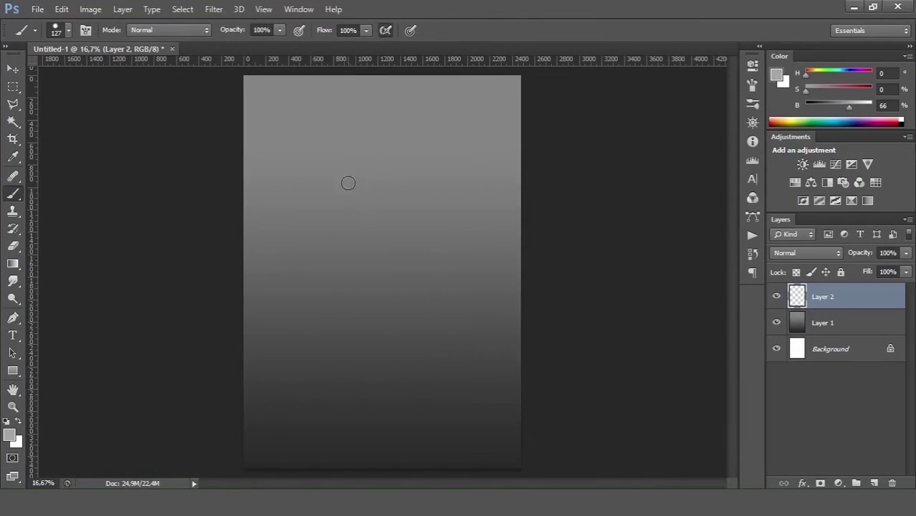
mouse_move(348, 184)
mouse_down()
mouse_move(377, 301)
mouse_move(431, 301)
mouse_move(363, 285)
mouse_move(397, 267)
mouse_move(350, 302)
mouse_move(417, 348)
mouse_move(417, 304)
mouse_up()
right_click(346, 224)
key(Escape)
alt+click(397, 265)
key(bracketleft)
alt+click(417, 348)
mouse_move(346, 254)
mouse_down()
mouse_move(311, 253)
mouse_move(319, 311)
mouse_move(393, 333)
mouse_move(380, 355)
mouse_up()
drag(414, 272, 362, 277)
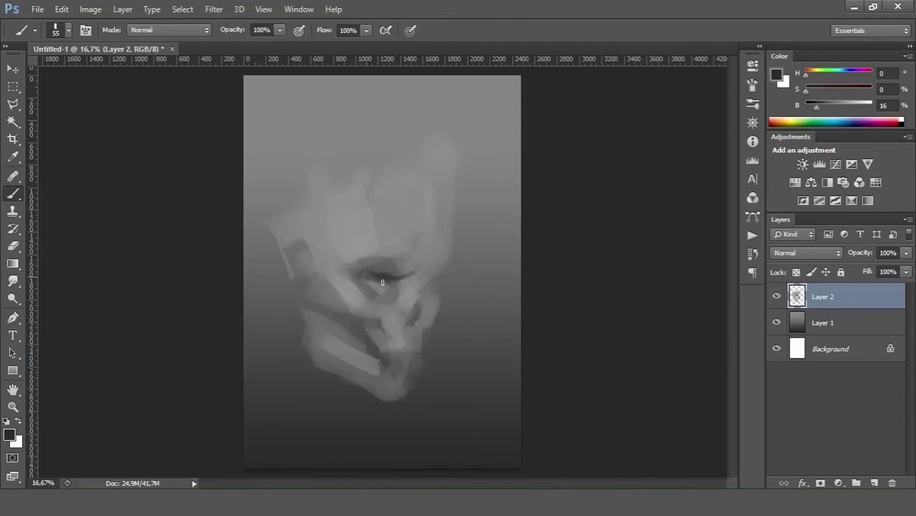
- Paint light finger-like shapes on the upper skull and soften the upper-left strokes
alt+click(400, 256)
mouse_move(280, 143)
mouse_down()
mouse_move(362, 164)
mouse_move(445, 200)
mouse_move(352, 208)
mouse_up()
mouse_move(287, 179)
mouse_down()
mouse_move(281, 272)
mouse_move(386, 407)
mouse_up()
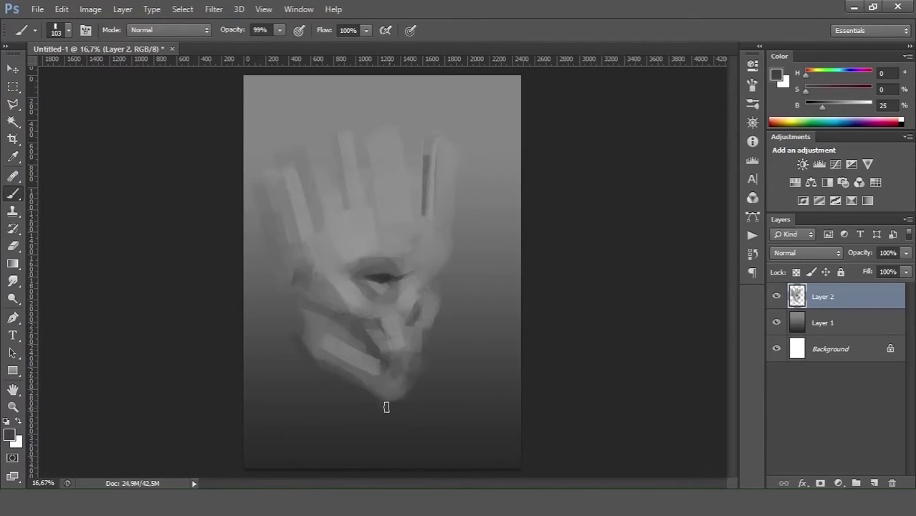
- Paint rough textured neck and shoulders along the bottom, darkening the lower-left edge
alt+click(443, 247)
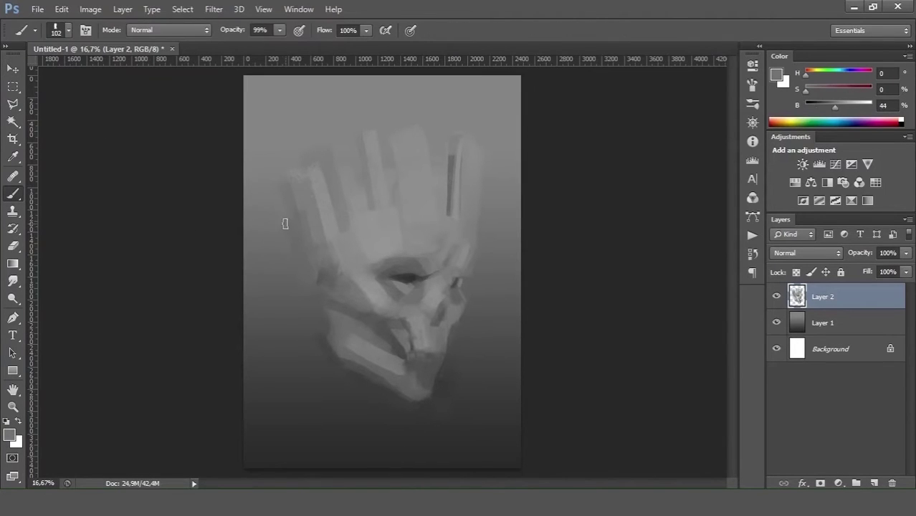
mouse_move(341, 420)
mouse_down()
mouse_move(311, 436)
mouse_move(445, 410)
mouse_up()
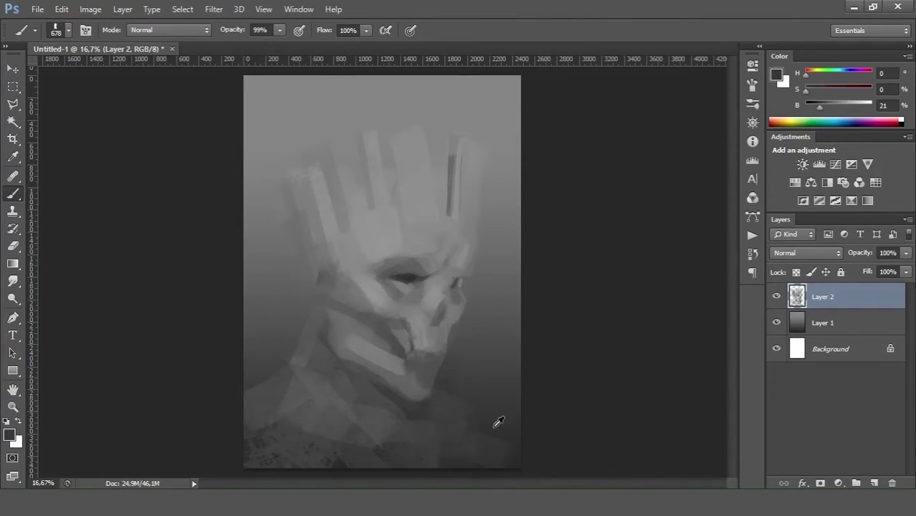
alt+click(452, 381)
alt+click(326, 358)
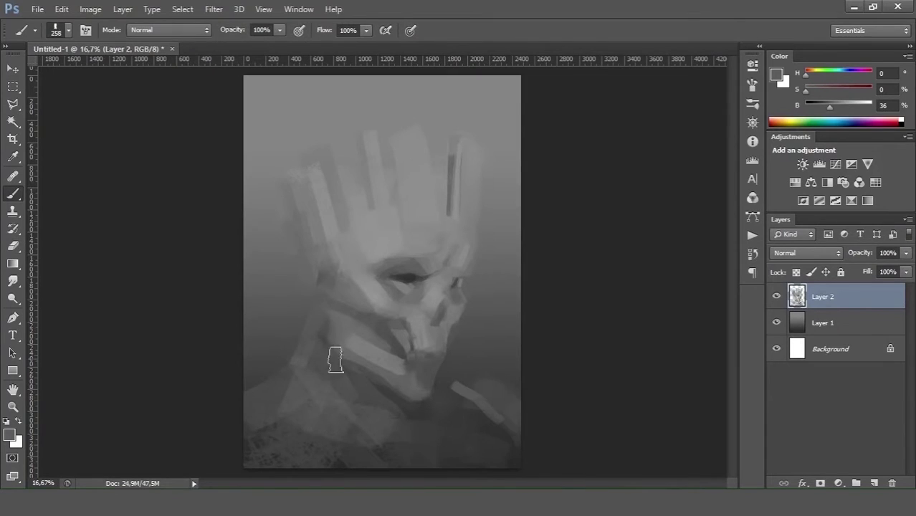
mouse_move(287, 399)
mouse_down()
mouse_move(254, 399)
mouse_move(266, 430)
mouse_up()
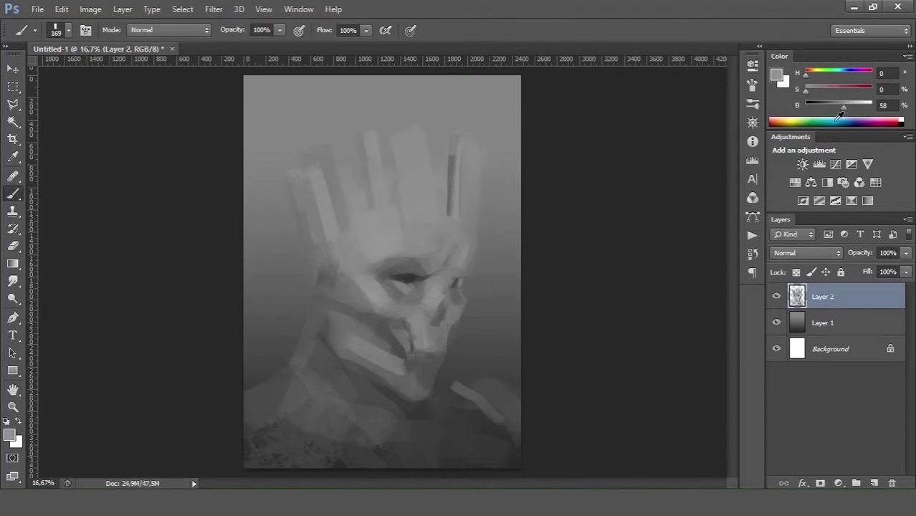
- Paint five light vertical crown strips rising above the forehead
alt+click(340, 179)
drag(334, 97, 352, 182)
drag(372, 97, 373, 187)
drag(416, 97, 419, 208)
drag(440, 94, 440, 197)
drag(466, 101, 466, 183)
- Erase back the left edges of the crown strips, then return to the Brush
key(e)
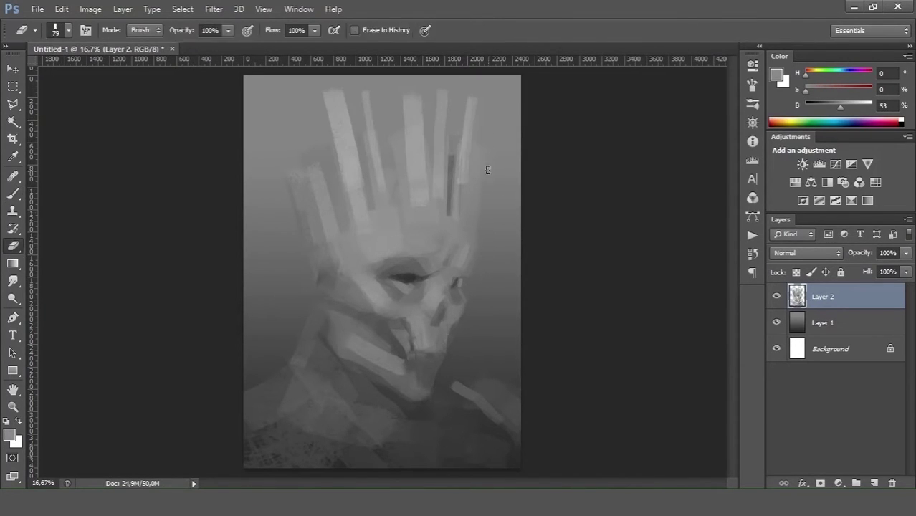
drag(301, 122, 309, 215)
key(b)
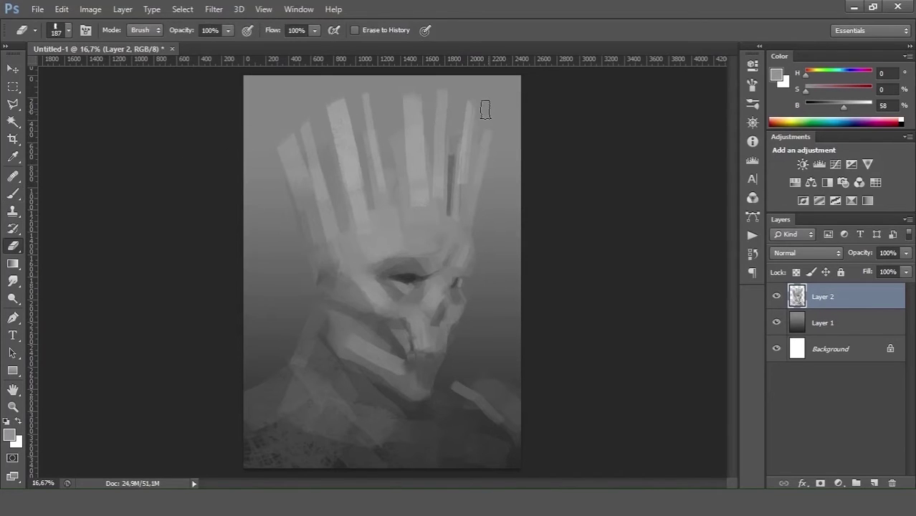
- Paint four dark gaps between the crown strips and sample new body greys
alt+click(392, 150)
drag(335, 163, 336, 212)
drag(368, 159, 368, 203)
drag(395, 150, 395, 201)
drag(426, 156, 425, 198)
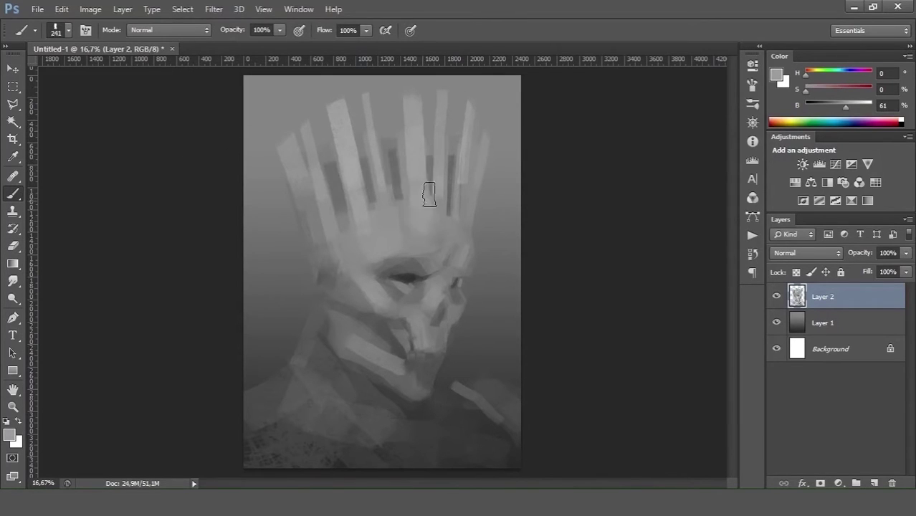
alt+click(411, 362)
alt+click(368, 329)
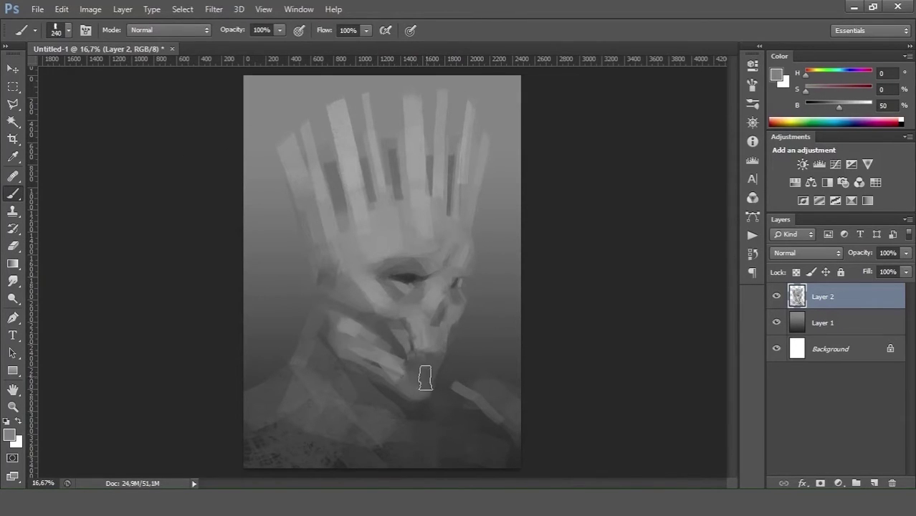
- Darken the image with a Brightness/Contrast layer, masking it off the face and crown in black
click(802, 164)
drag(669, 135, 90, 238)
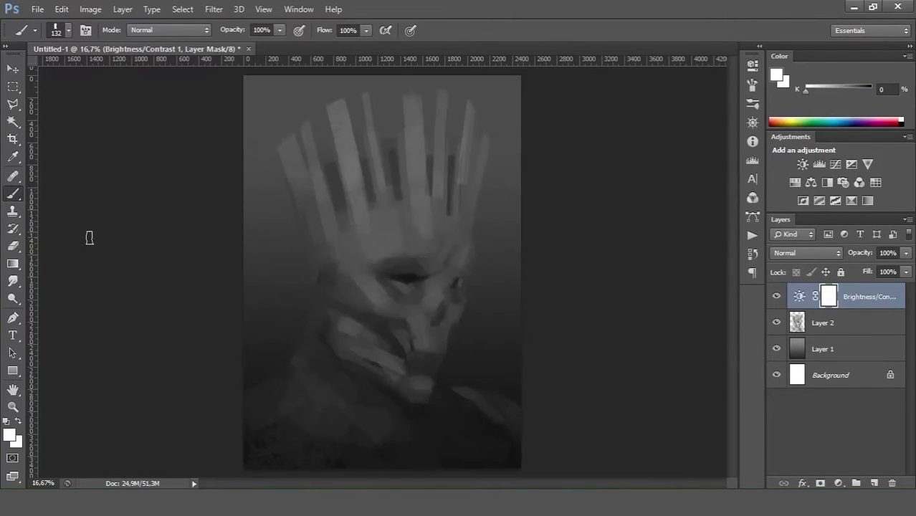
key(x)
key(bracketright)
key(bracketright)
key(bracketright)
mouse_move(362, 247)
mouse_down()
mouse_move(389, 297)
mouse_move(380, 355)
mouse_move(411, 94)
mouse_move(350, 270)
mouse_move(333, 380)
mouse_move(372, 430)
mouse_up()
- Paint white textured patches on the lower-left body mask, then add an empty Layer 3
key(bracketleft)
key(bracketleft)
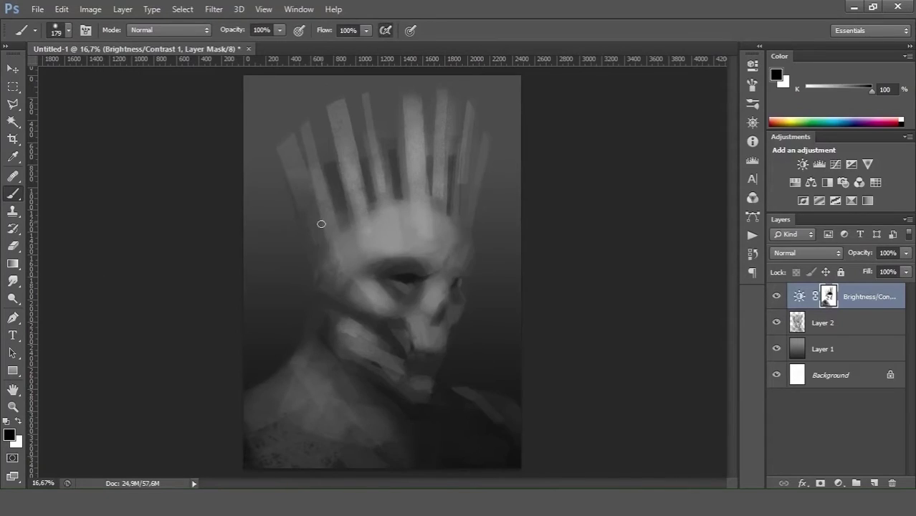
right_click(322, 223)
double_click(373, 322)
key(x)
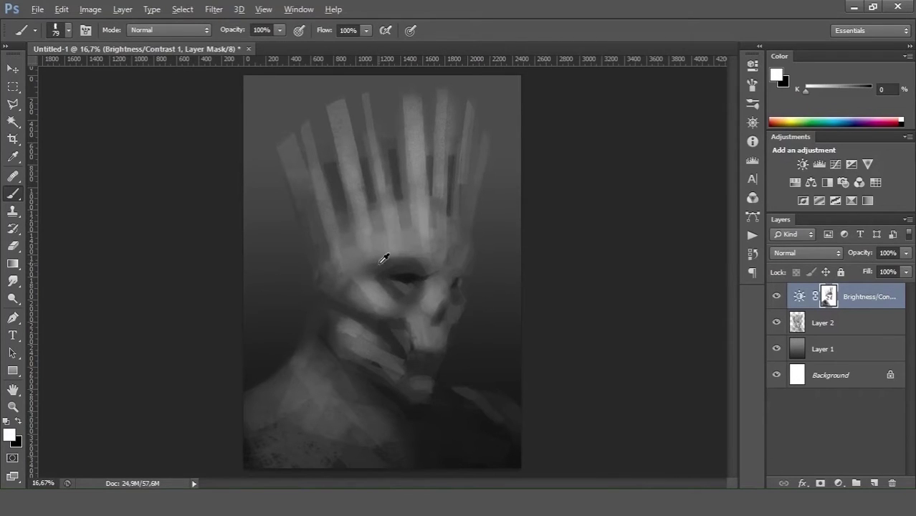
drag(289, 386, 415, 425)
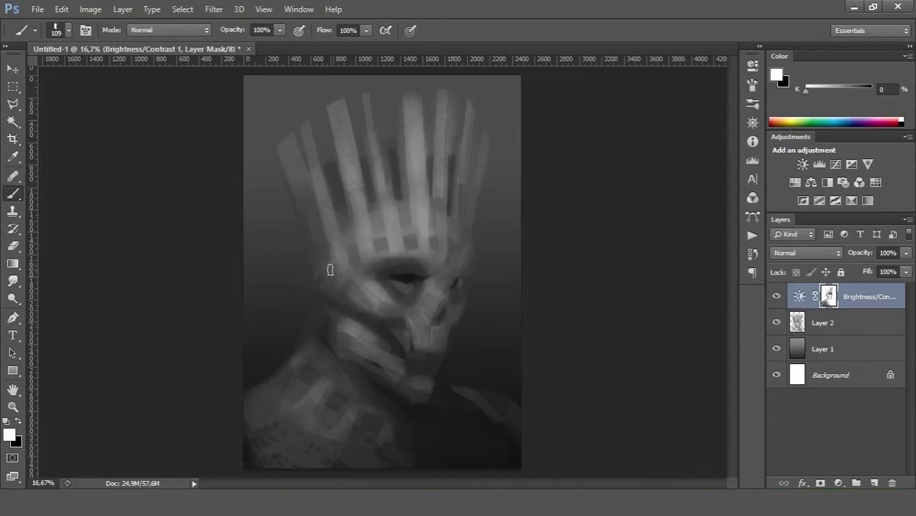
key(ctrl+shift+alt+n)
alt+click(393, 219)
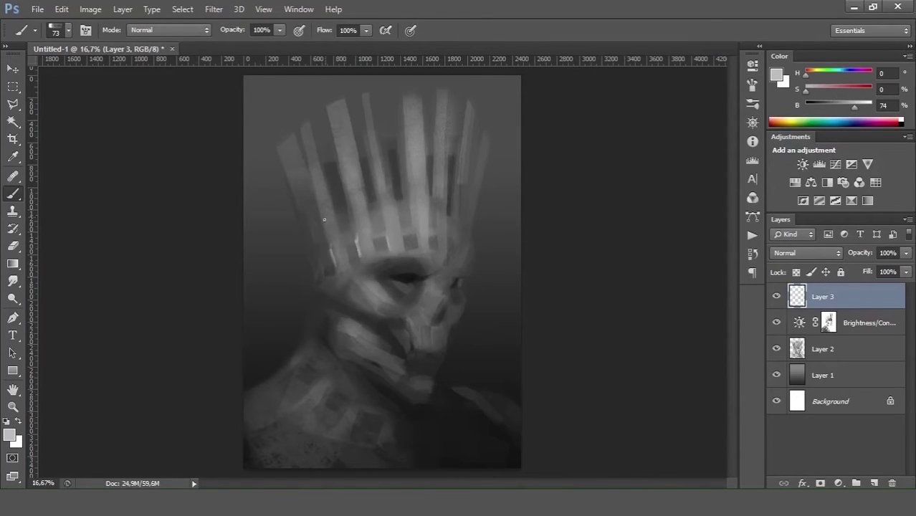
- Set a 103 px brush and paint dark strokes over the crown strips
alt+click(332, 245)
key(e)
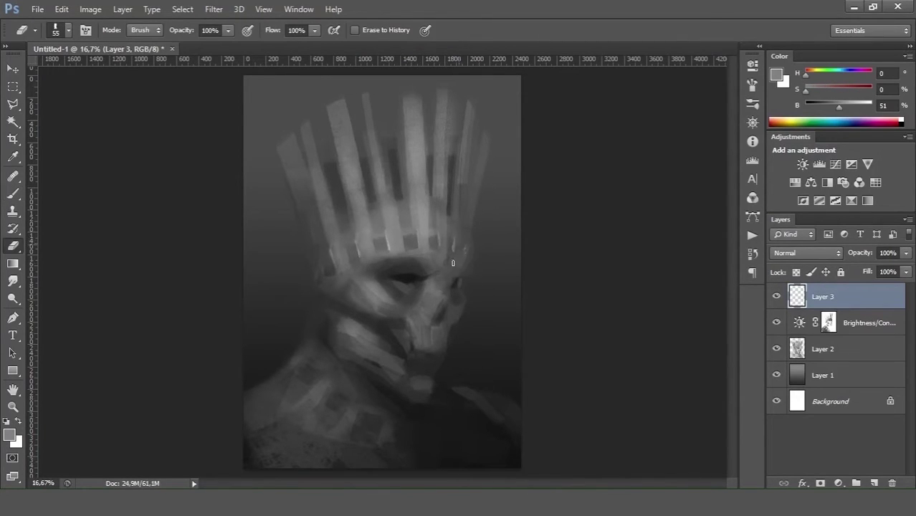
key(b)
right_click(374, 98)
key(Escape)
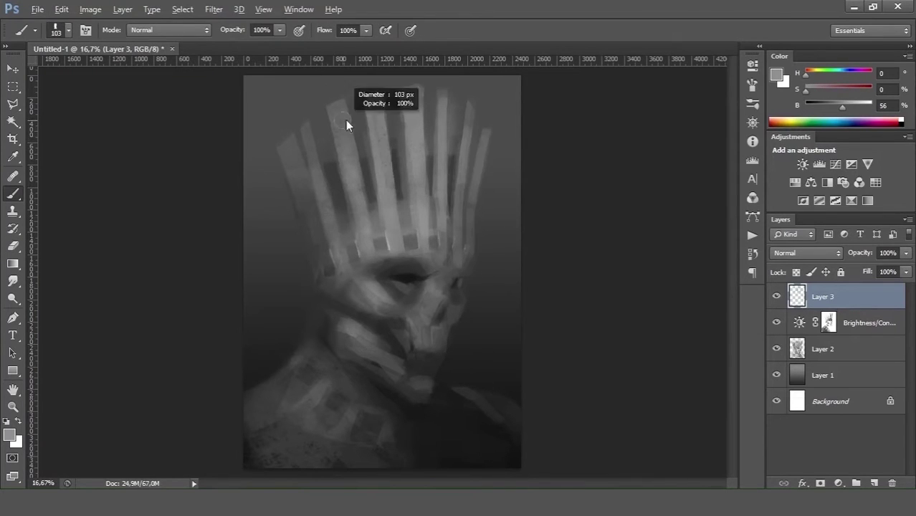
alt+click(393, 165)
drag(425, 157, 402, 201)
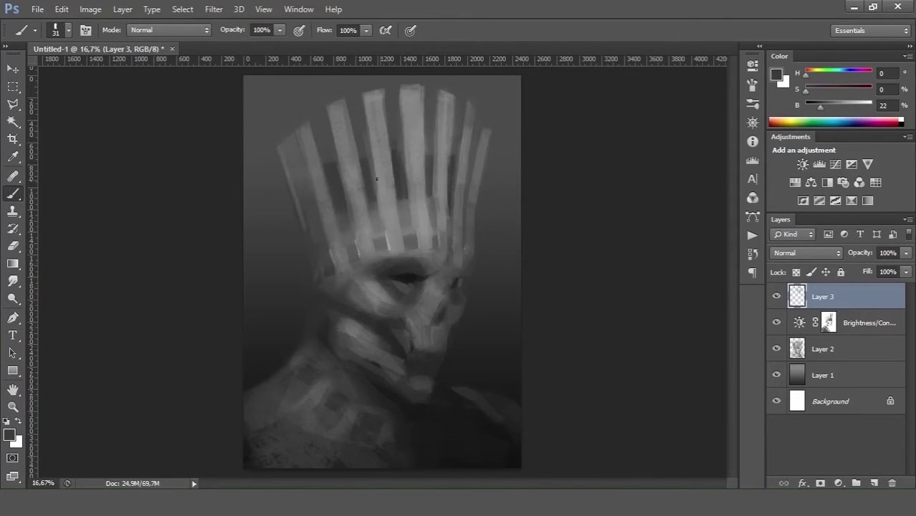
- Cycle between Layer 2 and Layer 3 with the Eraser, ending on Layer 3 with the Brush
key(alt+bracketleft)
key(alt+bracketleft)
key(e)
key(alt+bracketright)
key(alt+bracketright)
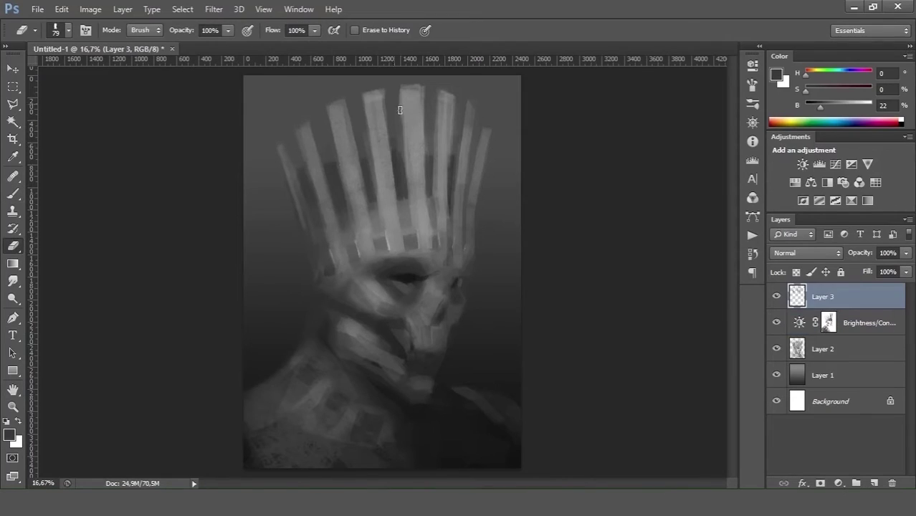
key(alt+bracketleft)
key(alt+bracketleft)
key(alt+bracketright)
key(alt+bracketright)
key(alt+bracketleft)
key(alt+bracketleft)
key(alt+bracketright)
key(alt+bracketright)
key(alt+bracketleft)
key(alt+bracketleft)
key(b)
key(alt+bracketright)
key(alt+bracketright)
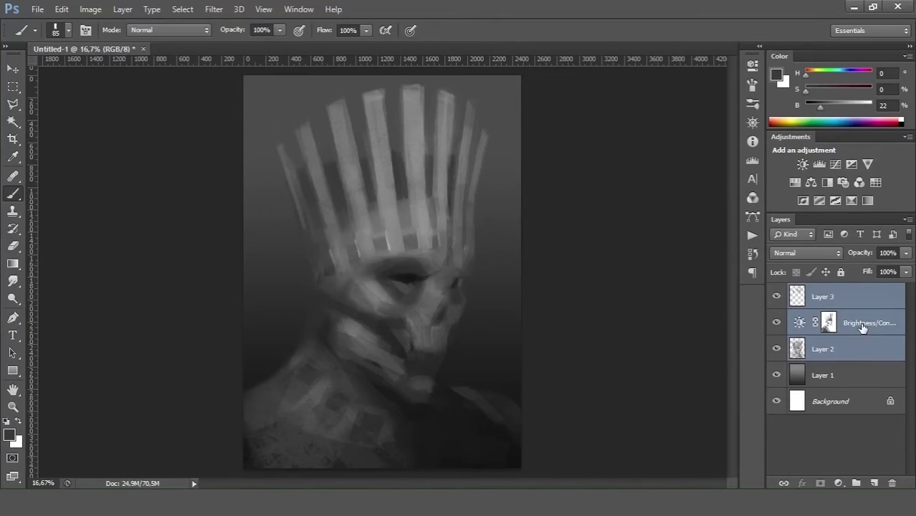
- Sample light, mid and dark crown greys for refining the strips
alt+click(305, 210)
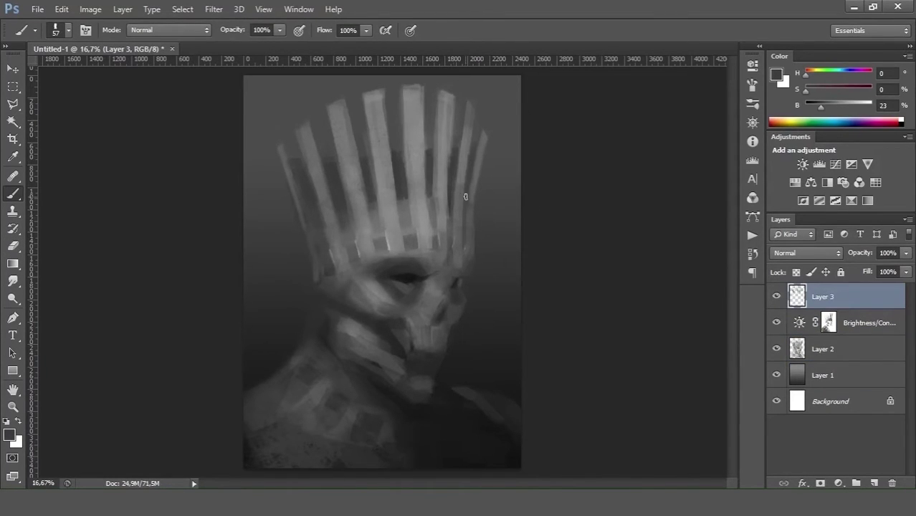
alt+click(306, 174)
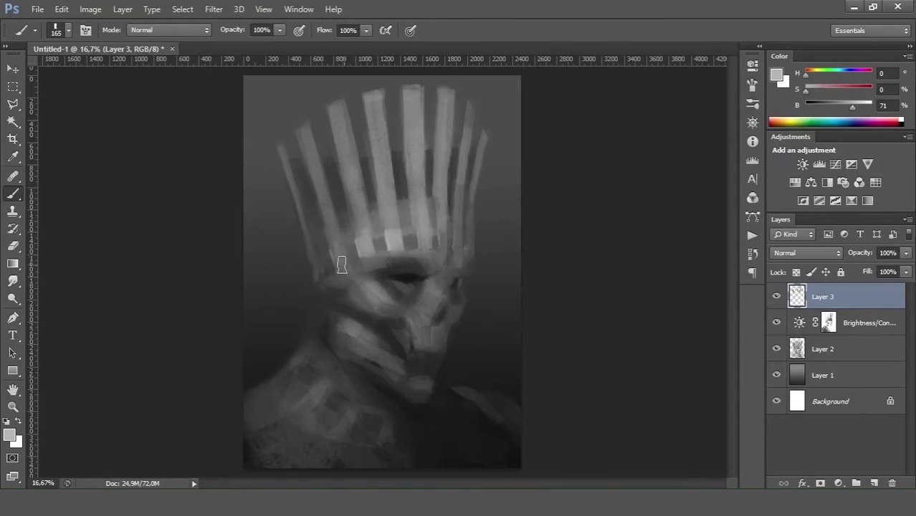
alt+click(429, 193)
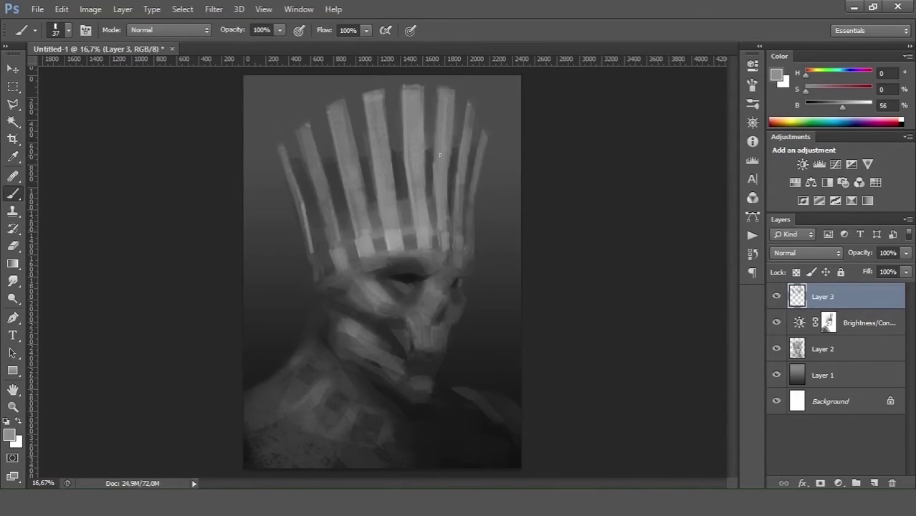
alt+click(404, 204)
- Paint light grey strokes over the crown strips
alt+click(429, 172)
right_click(429, 174)
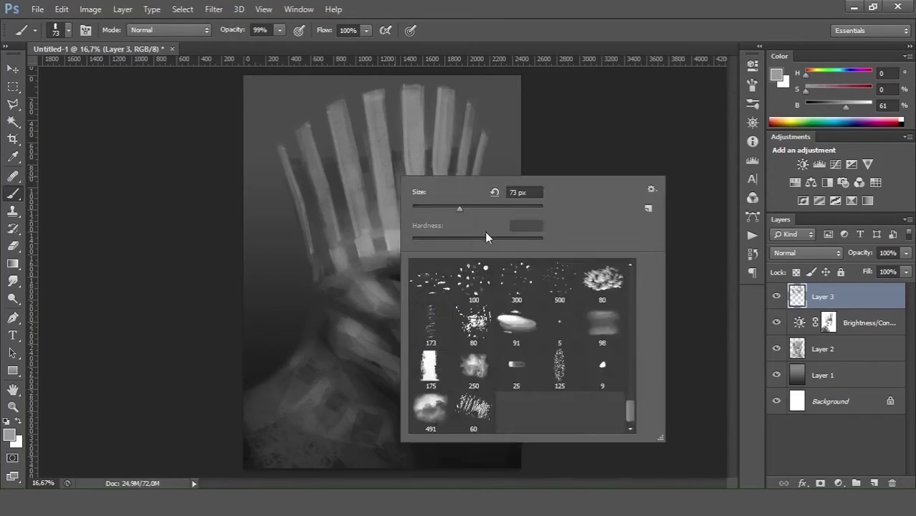
key(Return)
drag(380, 166, 412, 87)
drag(348, 122, 298, 200)
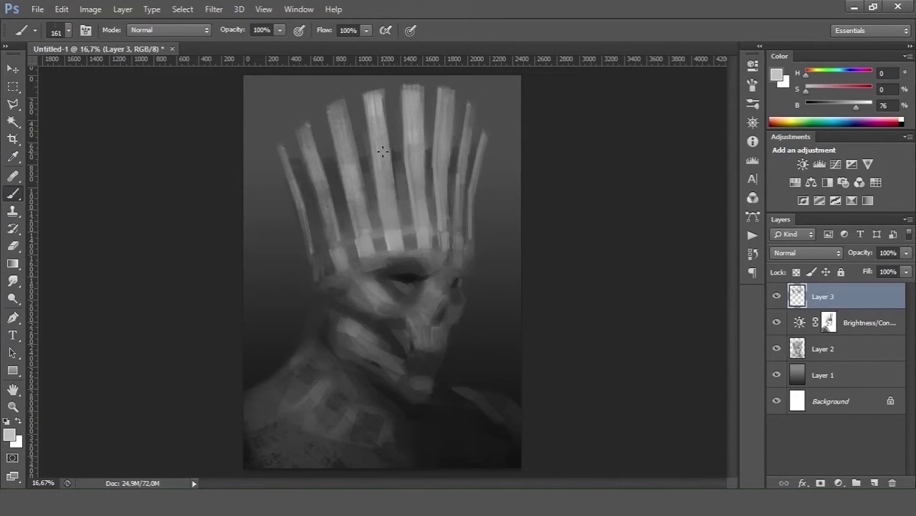
- Add speckled texture to the crown strips with a large speckle brush
right_click(419, 143)
double_click(493, 268)
drag(387, 108, 374, 195)
- With a 61 px brush, paint light stripes down the right crown strips
right_click(465, 223)
double_click(502, 272)
alt+click(454, 233)
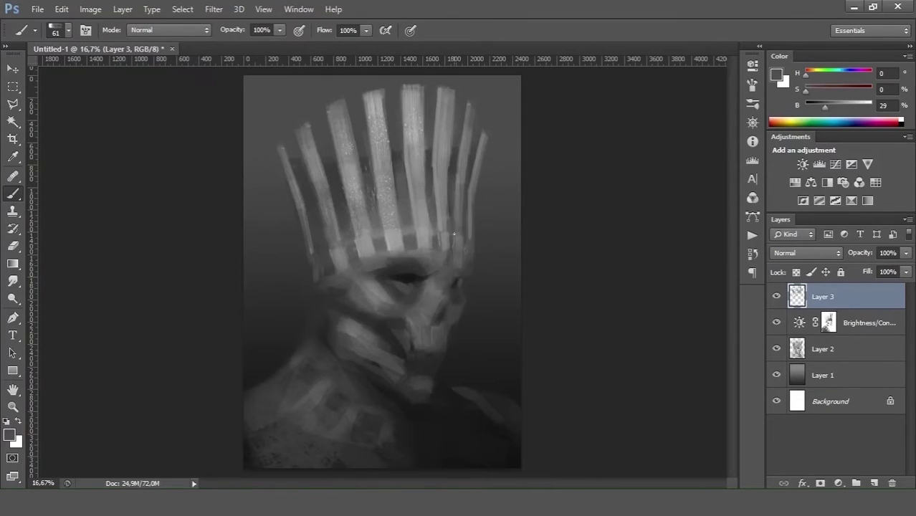
drag(450, 239, 451, 180)
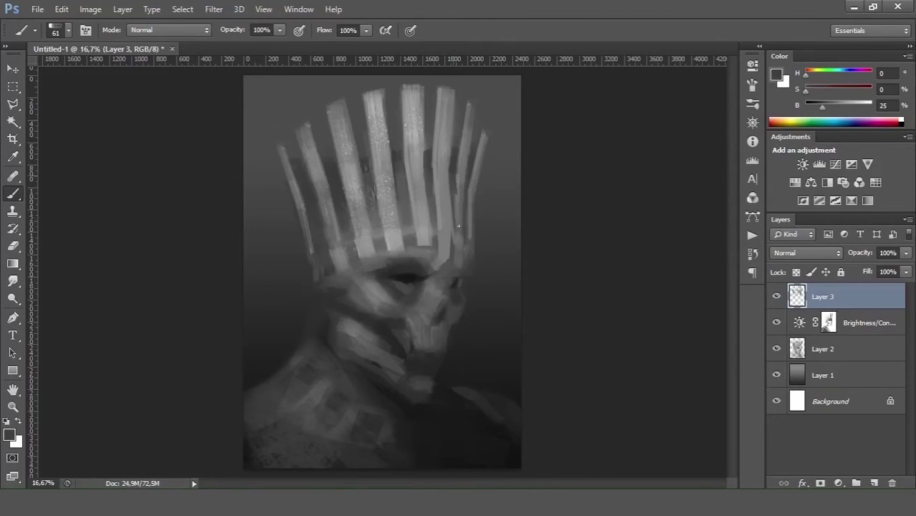
alt+click(456, 165)
alt+click(452, 238)
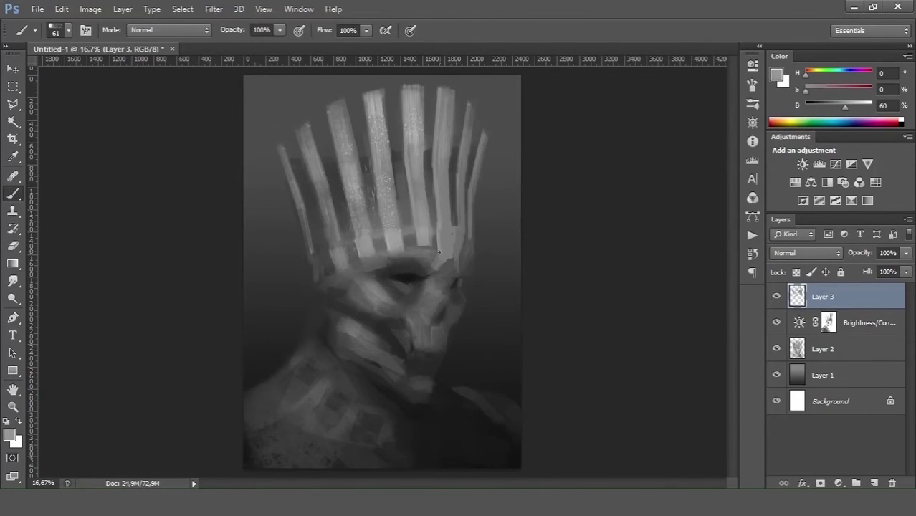
drag(466, 99, 460, 172)
alt+click(440, 108)
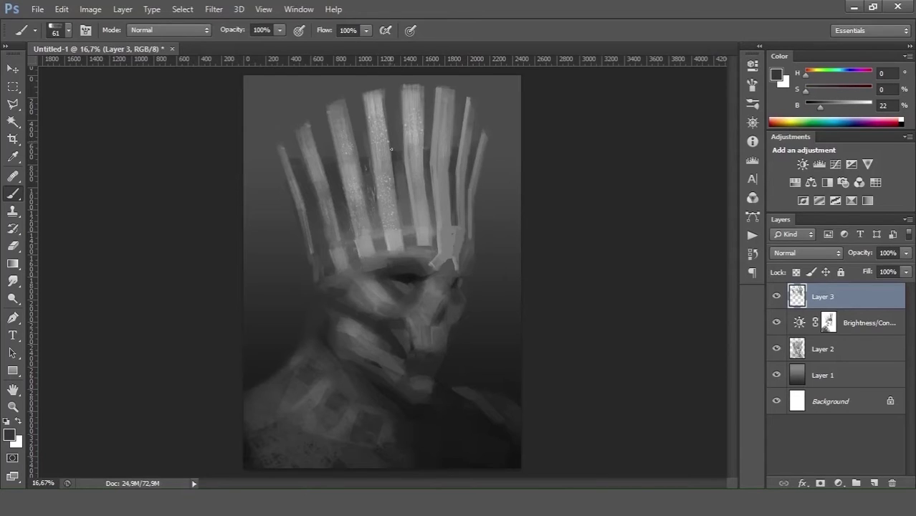
- Sample dark eye-area tones and switch to a new brush tip around 308 px
alt+click(404, 271)
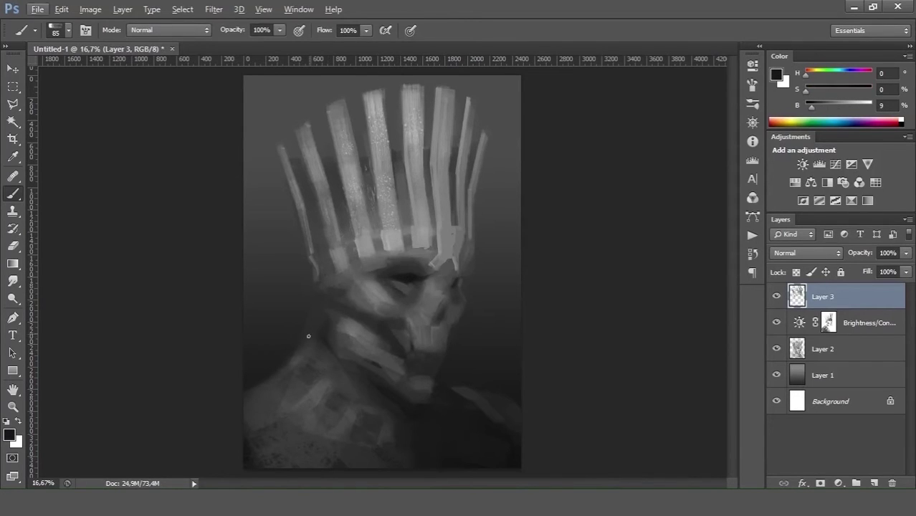
right_click(402, 212)
double_click(373, 301)
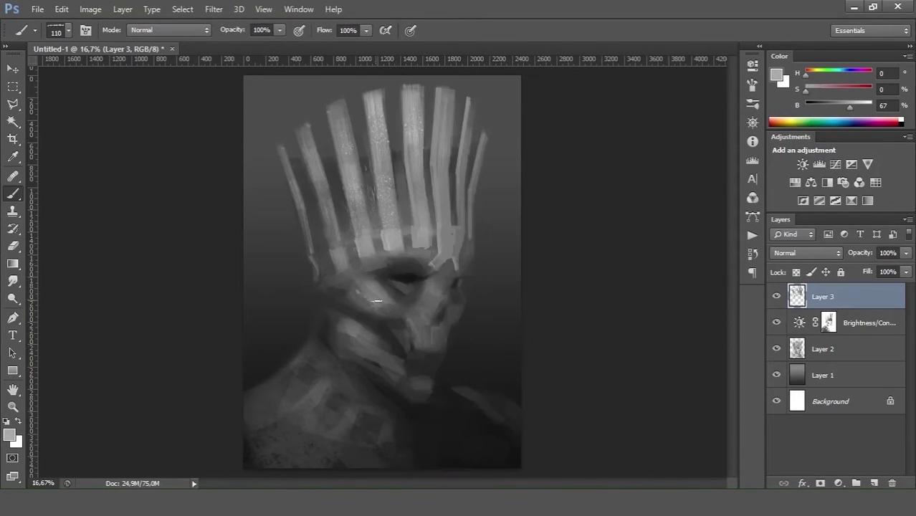
right_click(440, 303)
alt+click(423, 328)
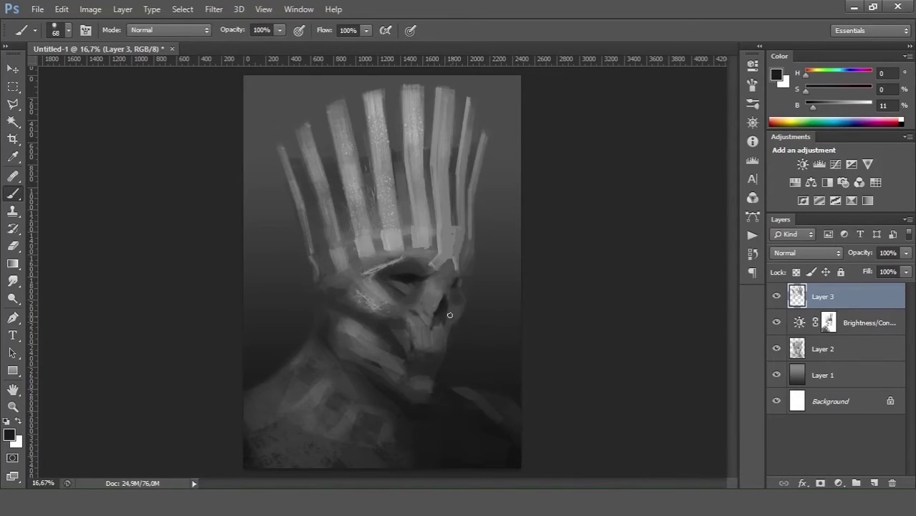
alt+click(406, 288)
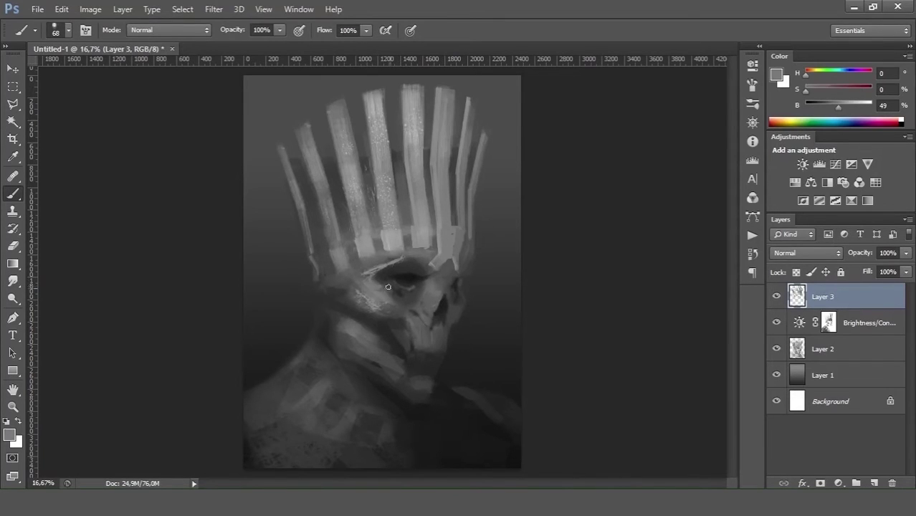
drag(405, 337, 339, 345)
alt+click(339, 345)
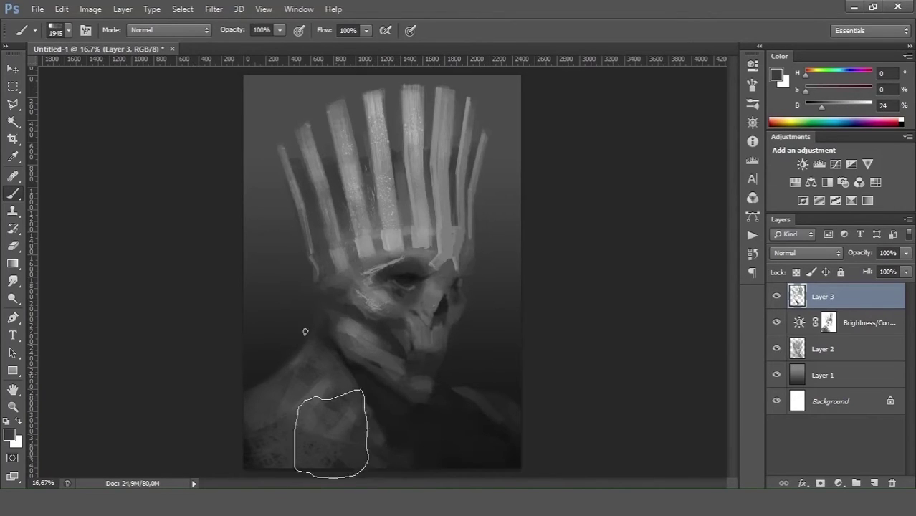
right_click(358, 223)
alt+click(387, 177)
- On new Layer 4, paint light strokes around the eye socket and cheek highlights
alt+click(347, 297)
click(872, 484)
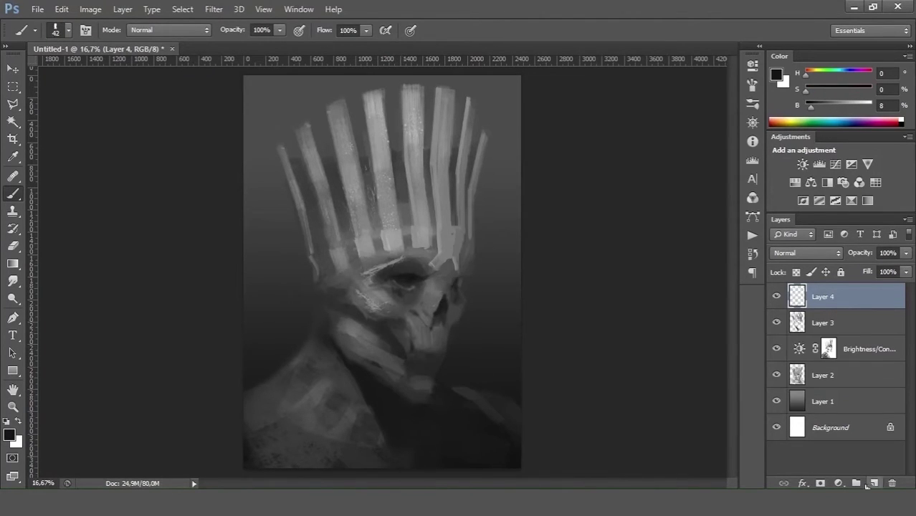
alt+click(451, 305)
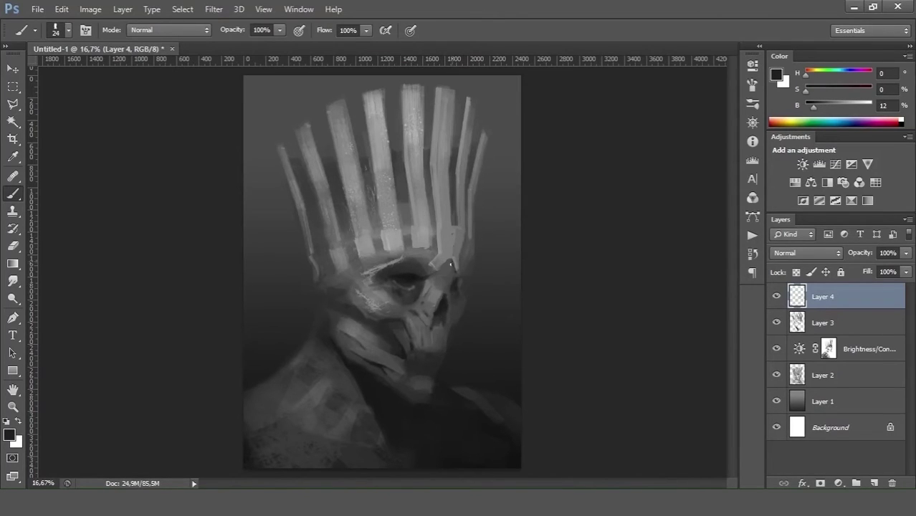
alt+click(410, 271)
mouse_move(373, 276)
mouse_down()
mouse_move(402, 256)
mouse_move(414, 262)
mouse_up()
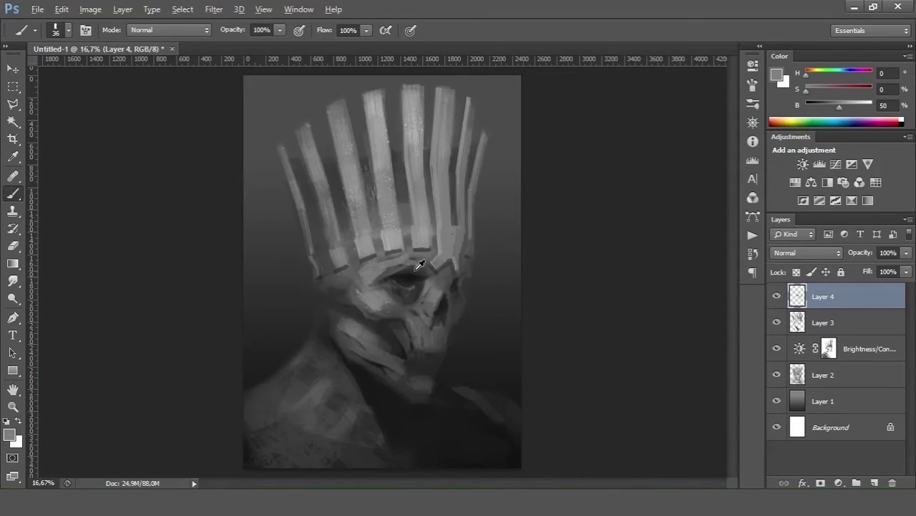
alt+click(462, 281)
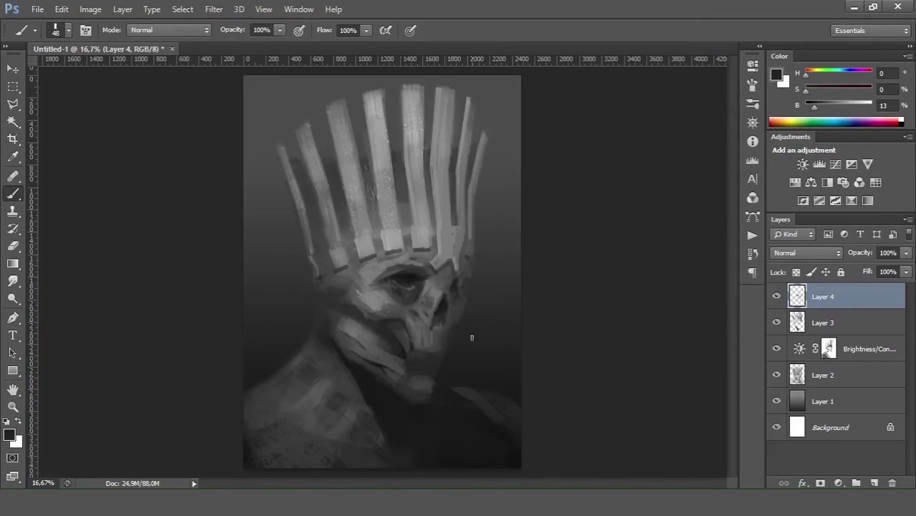
alt+click(362, 341)
drag(373, 304, 405, 258)
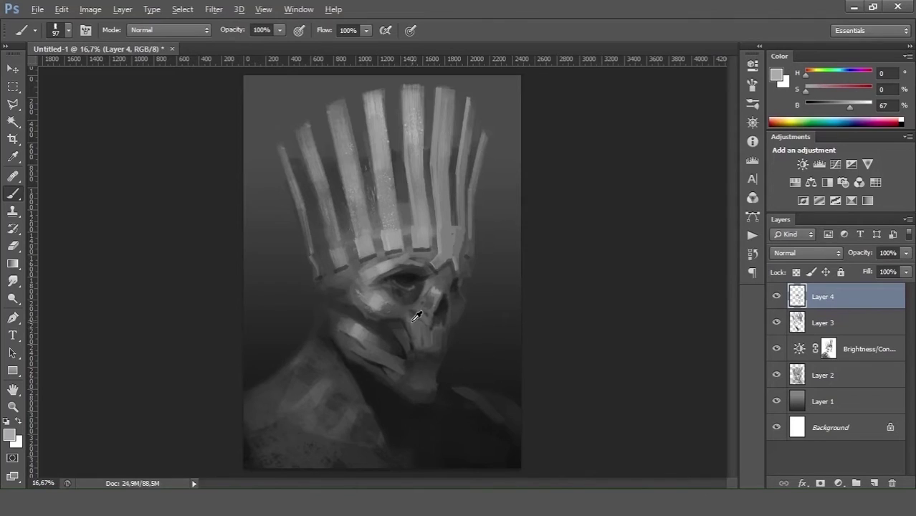
- Resize the brush from about 157 px to 21 px and sample a jaw mid grey
drag(415, 316, 400, 338)
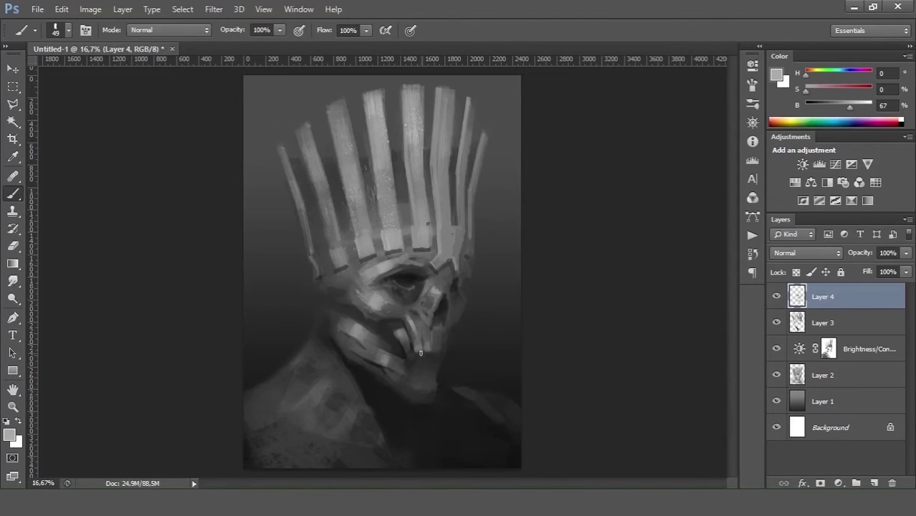
right_click(421, 353)
drag(481, 255, 476, 255)
key(Return)
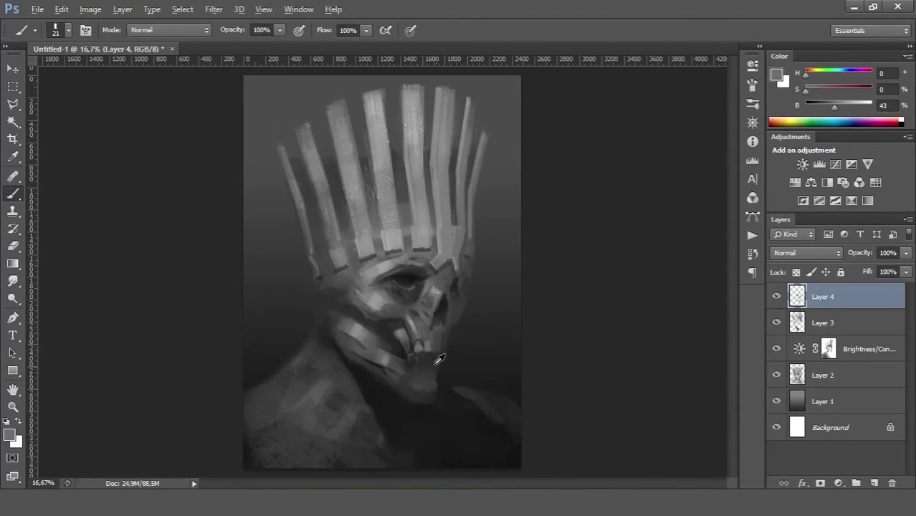
key(bracketright)
alt+click(429, 349)
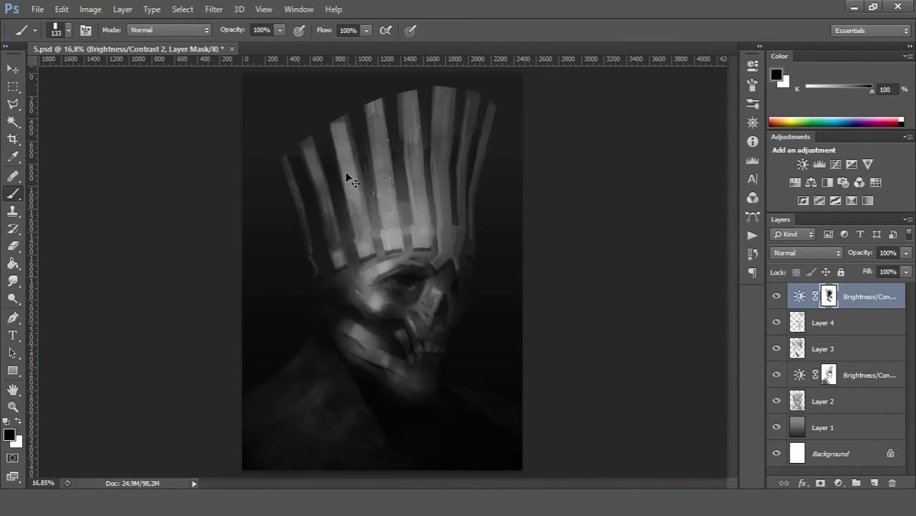
- Add Layer 5 with a larger brush tip and sample light and near-black greys
right_click(419, 164)
click(498, 332)
key(Return)
key(ctrl+shift+alt+n)
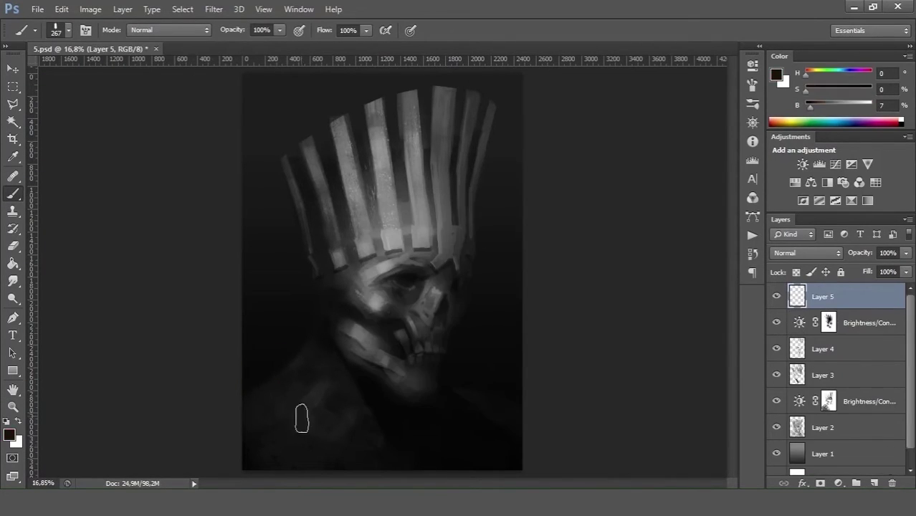
alt+click(422, 369)
alt+click(484, 95)
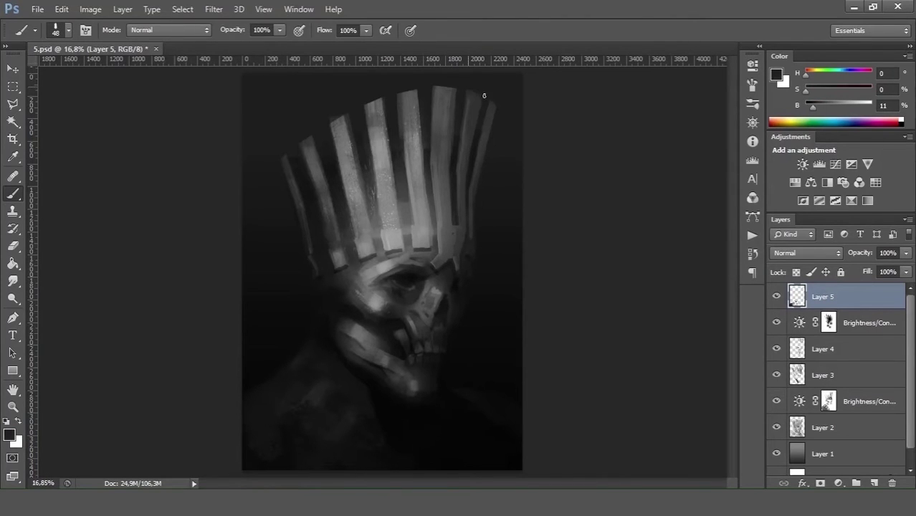
- Paint light leaf-like marks and darker dabs on the lower-left shoulder
right_click(453, 149)
alt+click(426, 374)
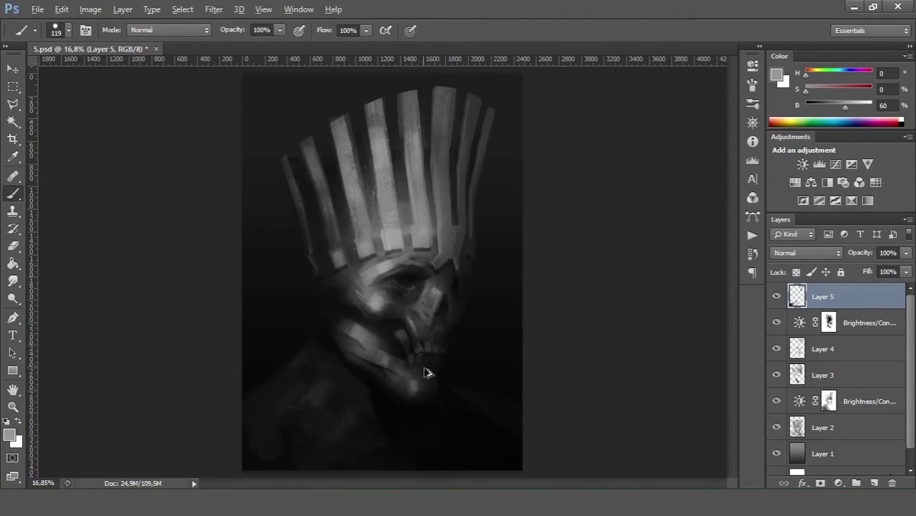
right_click(425, 374)
key(Return)
mouse_move(258, 451)
mouse_down()
mouse_move(345, 440)
mouse_move(301, 372)
mouse_move(306, 352)
mouse_up()
alt+click(301, 372)
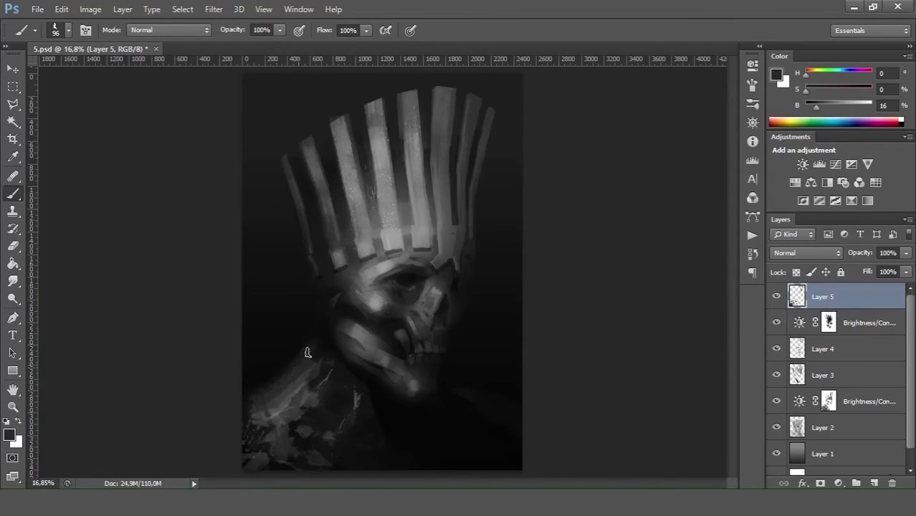
- Try smaller brush tips and sample near-black and very dark greys
right_click(336, 394)
key(Return)
alt+click(296, 396)
right_click(289, 406)
key(Return)
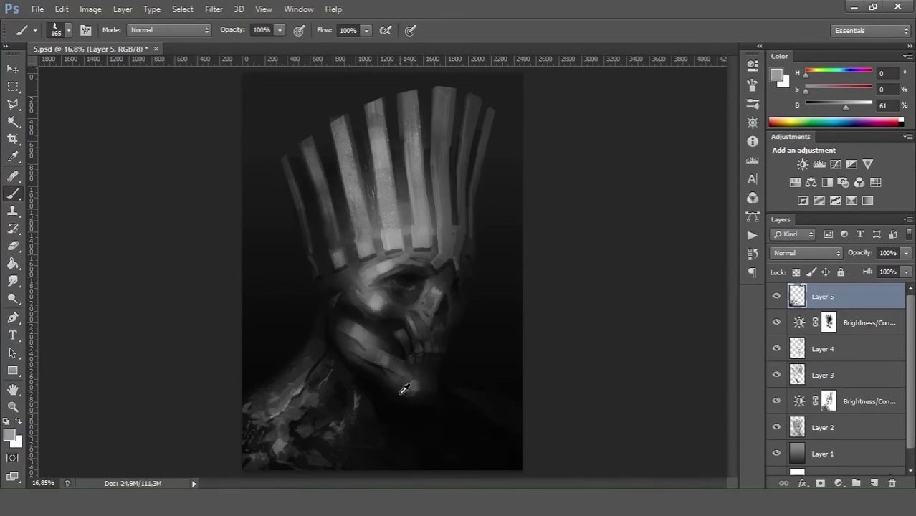
alt+click(430, 404)
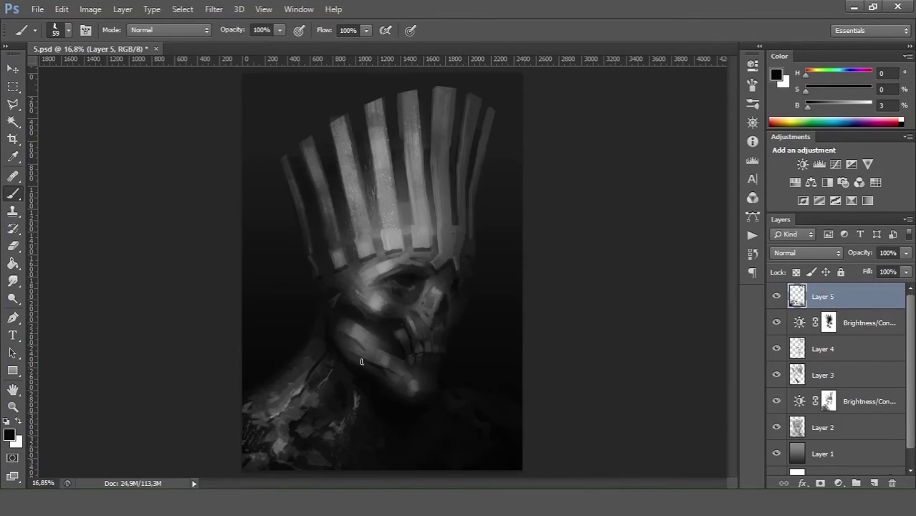
alt+click(333, 354)
alt+click(347, 267)
right_click(356, 223)
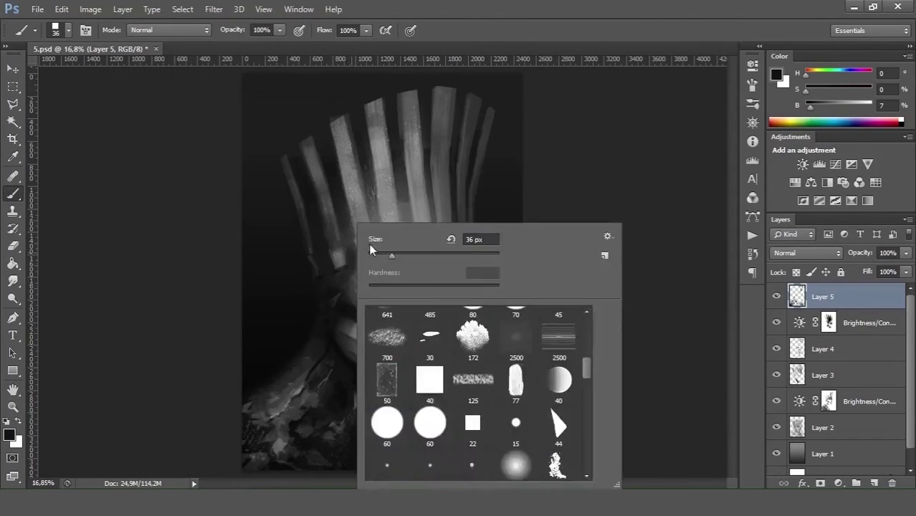
key(Return)
- Paint a thin light right-shoulder edge, then a vertical strip beside the face on Layer 6
drag(451, 389, 486, 409)
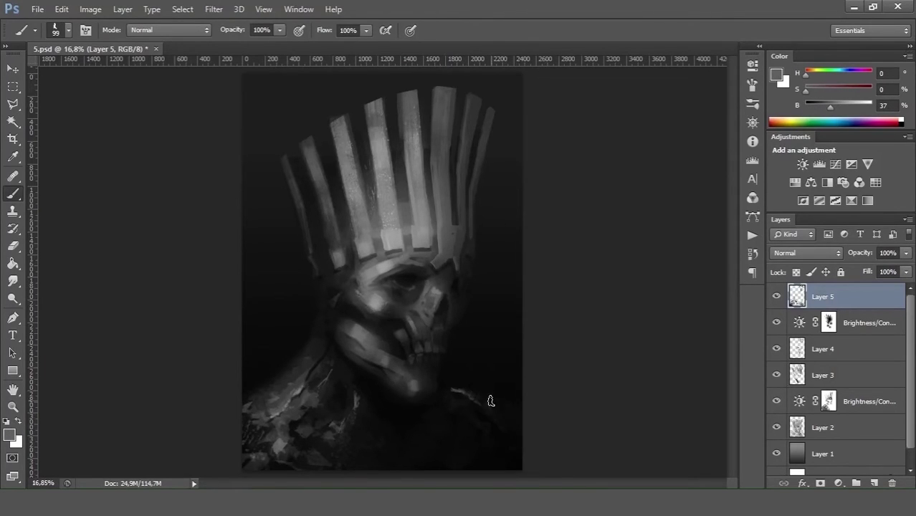
right_click(491, 400)
key(Return)
right_click(477, 399)
key(Return)
key(ctrl+shift+alt+n)
drag(320, 262, 326, 362)
- Paint a thin dark strip down the face's left edge with a smaller brush
key(e)
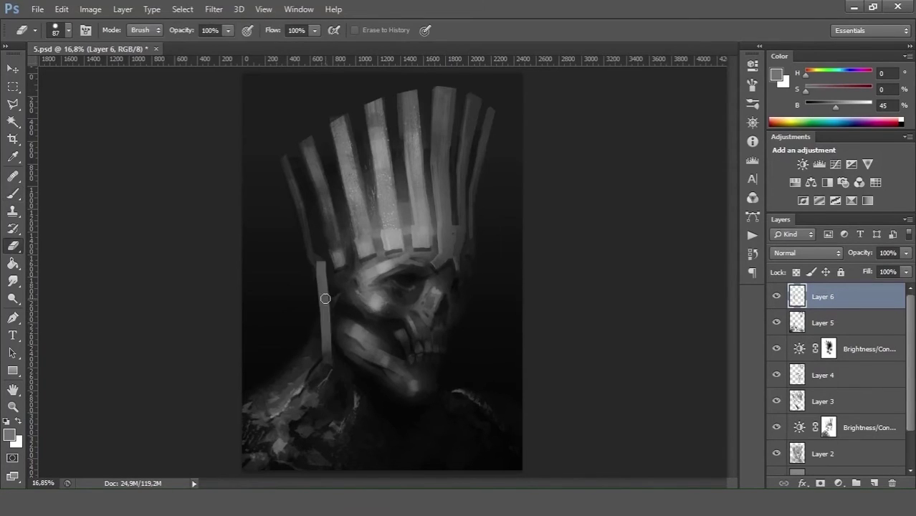
key(b)
alt+click(276, 167)
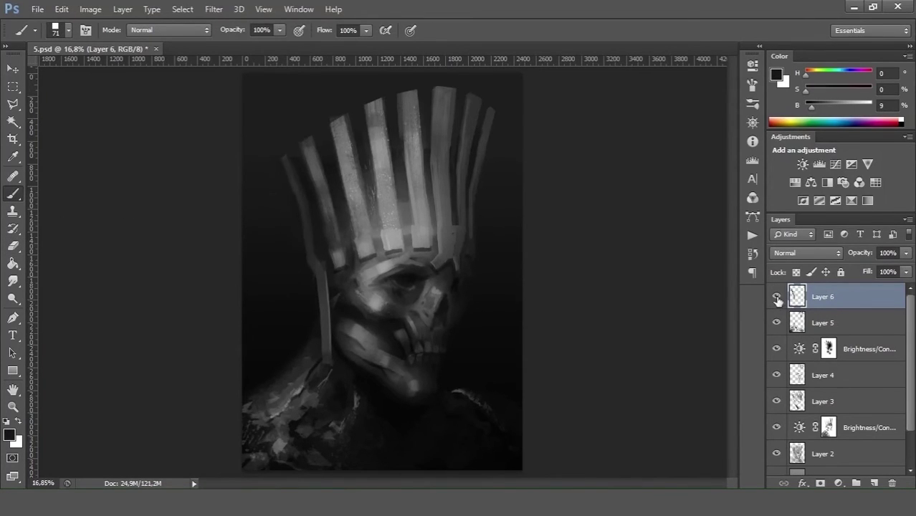
key(bracketleft)
key(bracketleft)
key(bracketleft)
alt+click(302, 360)
drag(323, 264, 329, 355)
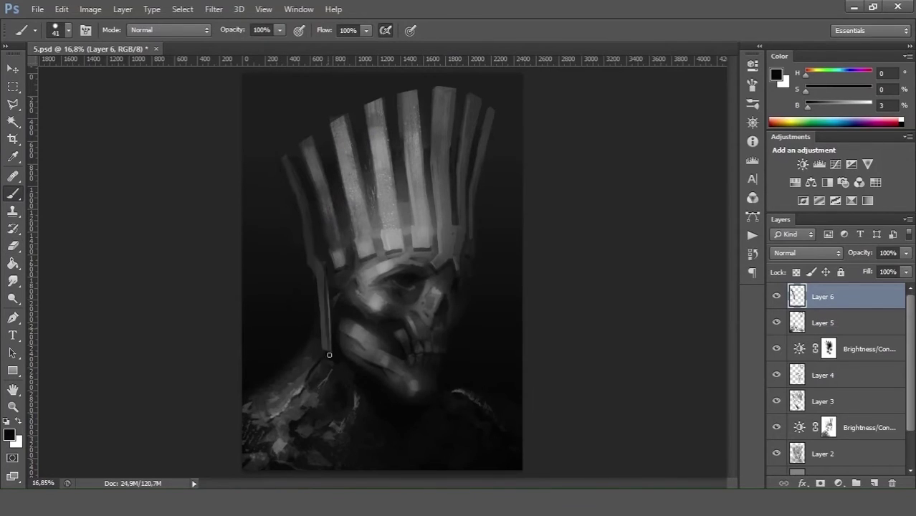
- Pick a larger textured brush tip and sample light greys from the crown
right_click(290, 221)
double_click(407, 326)
alt+click(294, 188)
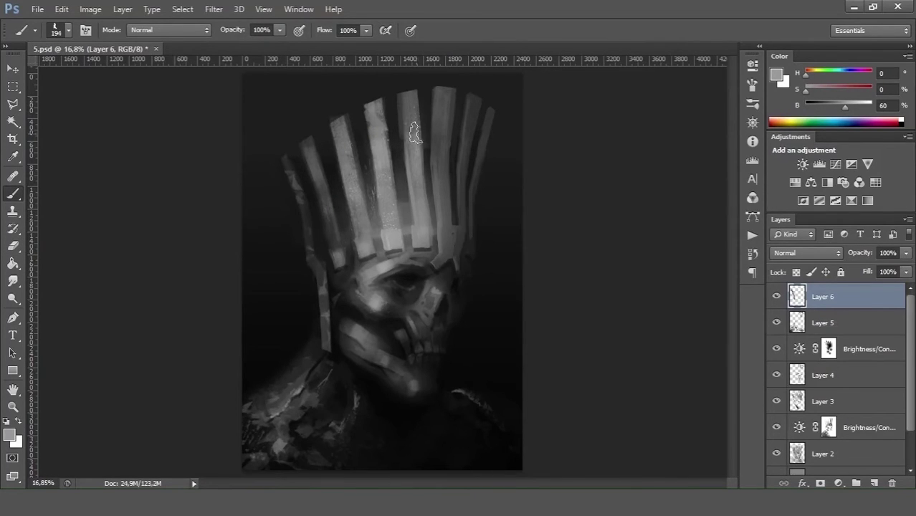
alt+click(387, 192)
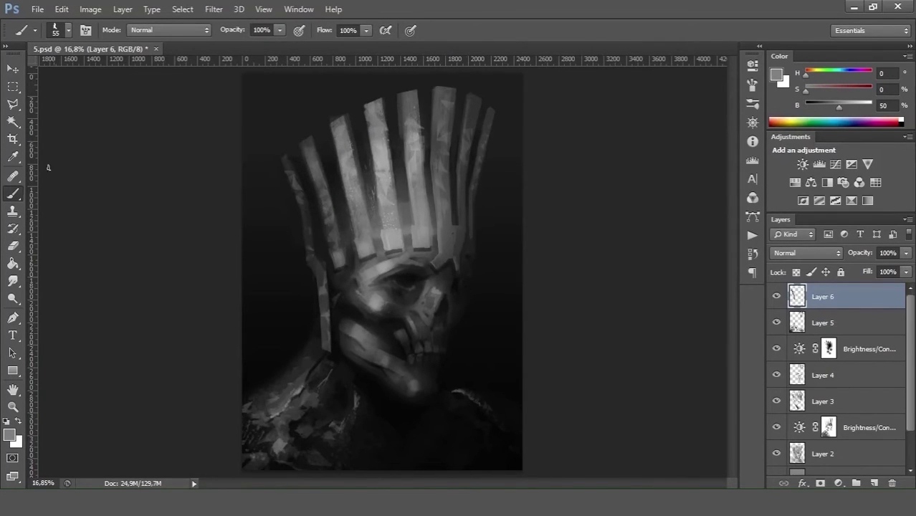
key(e)
- Switch to the Polygonal Lasso on Layer 5 and begin outlining the figure's silhouette
key(alt+bracketleft)
key(l)
drag(241, 398, 292, 368)
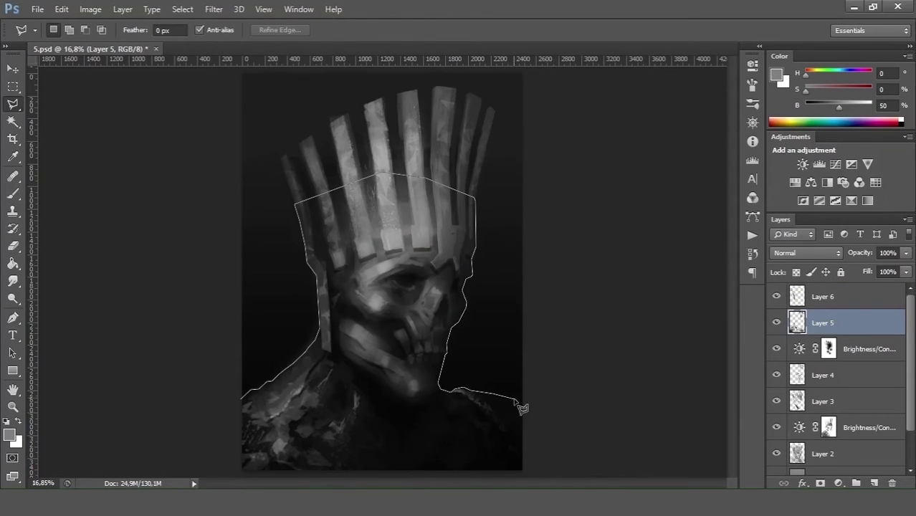
- Close the polygonal selection around the crown, head and shoulders
click(576, 183)
click(562, 83)
click(215, 83)
double_click(184, 231)
- Lighten the lower backdrop on Layer 7's pixels with 12% gradient strokes
key(g)
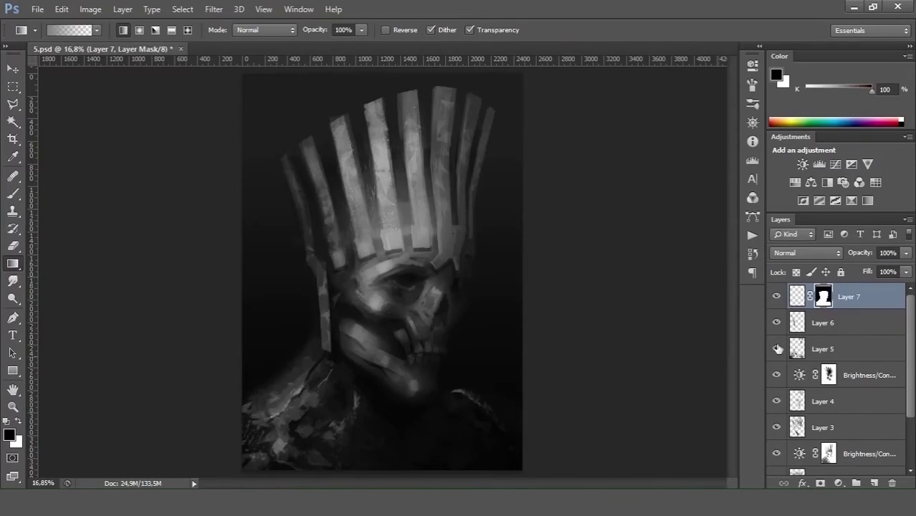
click(797, 296)
key(1)
key(2)
drag(381, 466, 380, 322)
drag(380, 445, 393, 95)
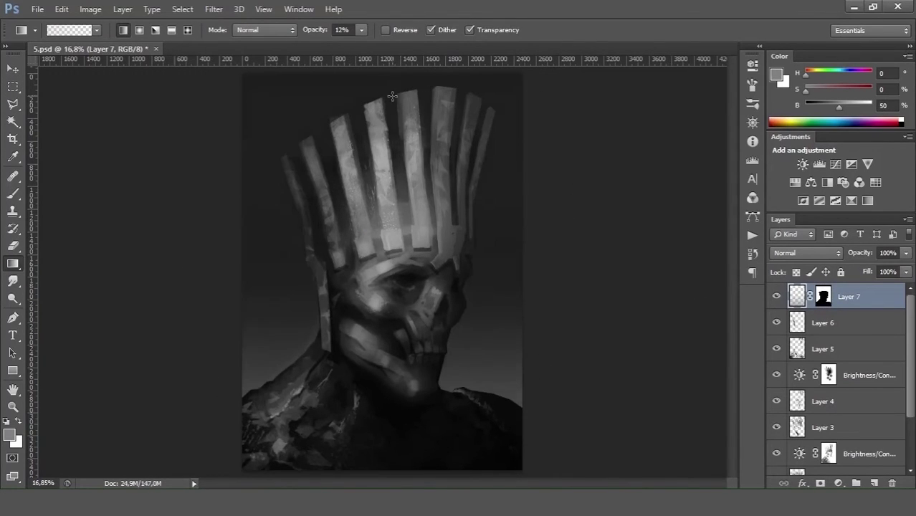
- Erase background beside the figure with a very large tip, then add another light gradient
key(b)
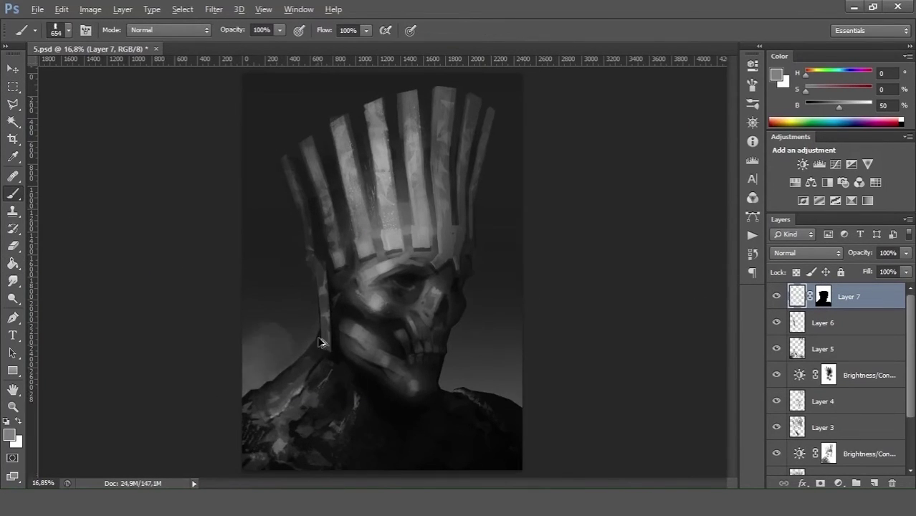
right_click(454, 358)
double_click(645, 401)
right_click(337, 387)
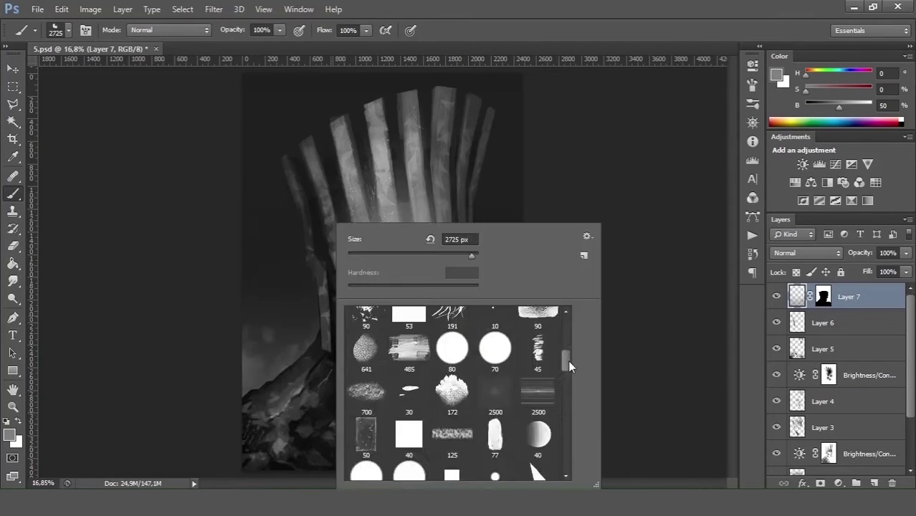
key(e)
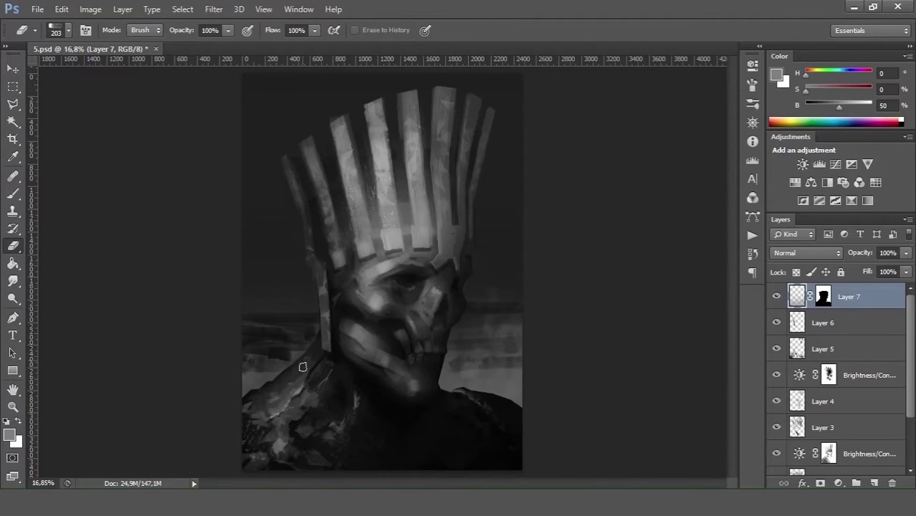
mouse_move(303, 366)
mouse_down()
mouse_move(457, 312)
mouse_move(523, 274)
mouse_move(175, 375)
mouse_up()
key(g)
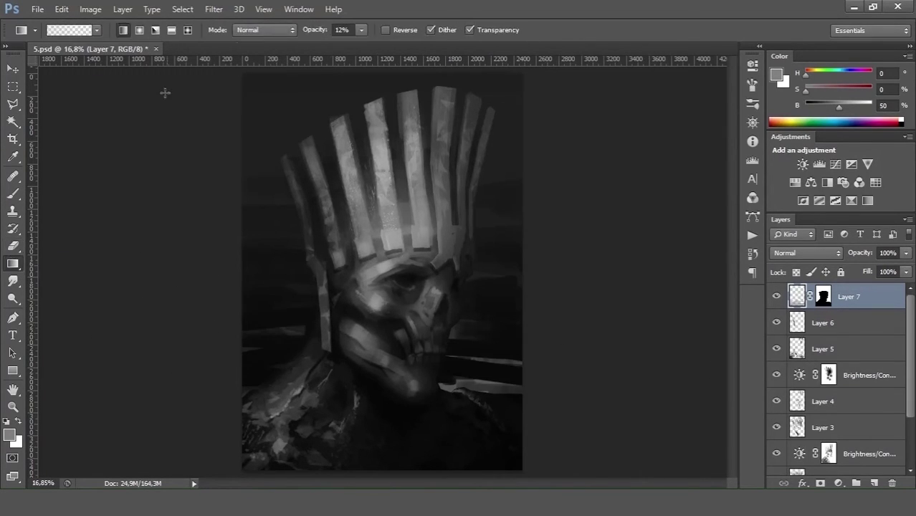
drag(379, 429, 380, 180)
- Select the crown's left planks, set black as paint colour, then deselect
key(l)
click(283, 155)
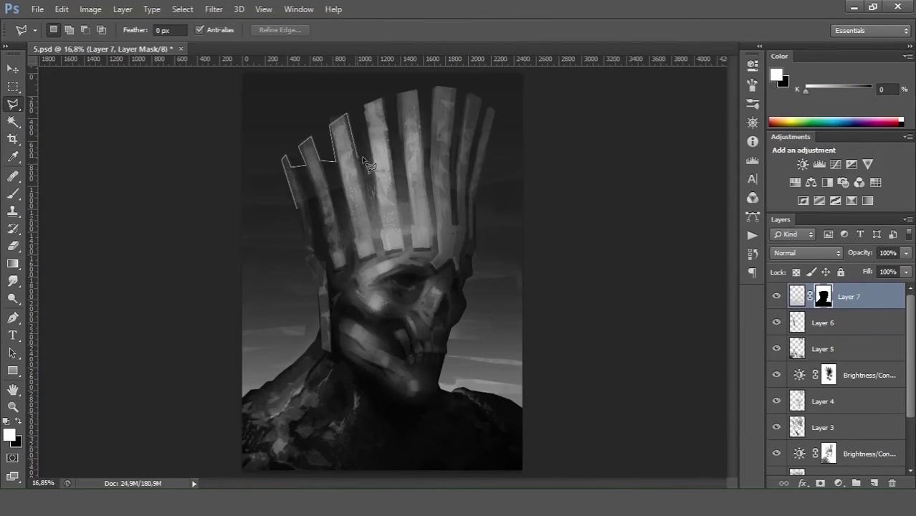
double_click(495, 115)
key(b)
key(x)
key(ctrl+d)
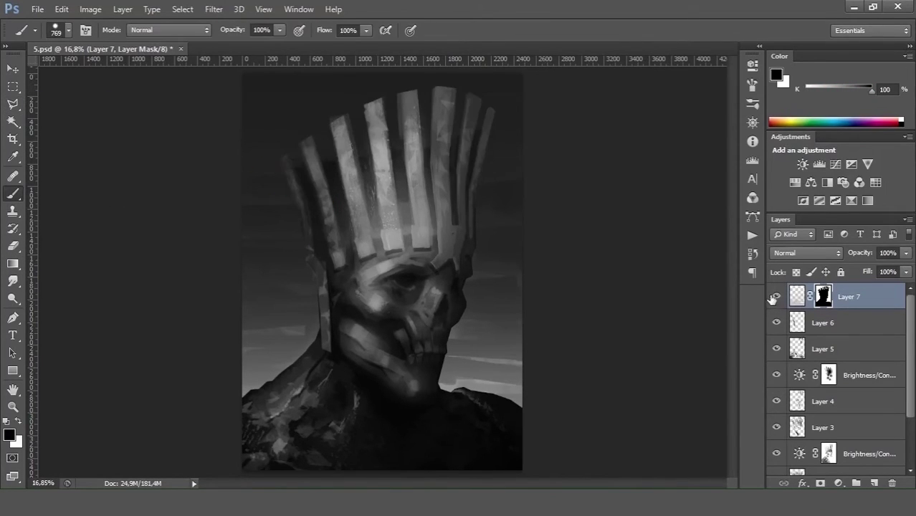
- Set Layer 7's opacity to 50%
click(906, 253)
drag(904, 267, 865, 267)
key(v)
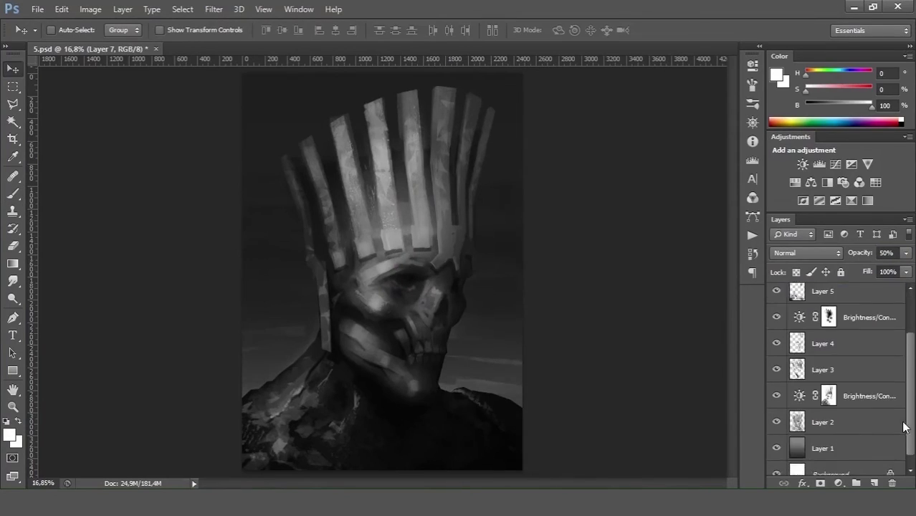
key(5)
key(e)
- Shrink the eraser to 87 px and add a new empty Layer 8 above Layer 7
right_click(285, 224)
key(Escape)
key(bracketleft)
key(bracketleft)
key(bracketleft)
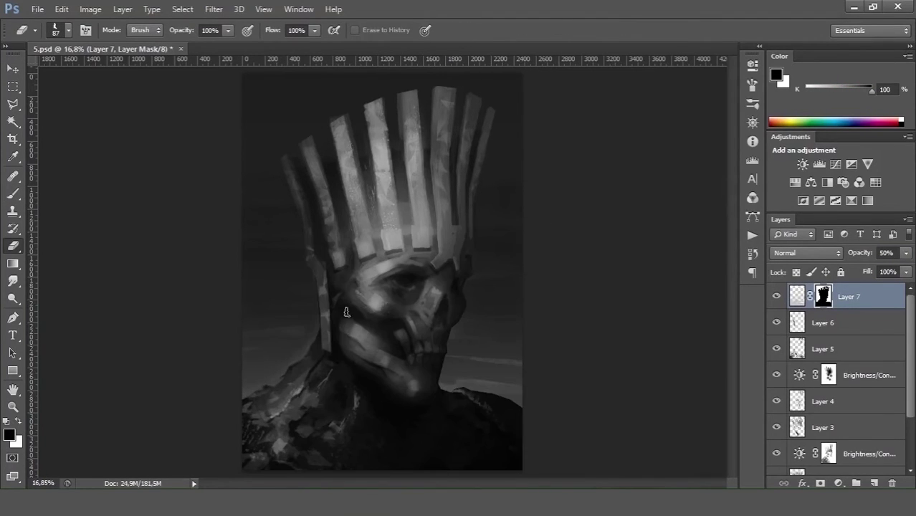
key(b)
key(ctrl+shift+alt+n)
right_click(407, 428)
- Resize the brush down to 50 px for painting on Layer 8
key(Escape)
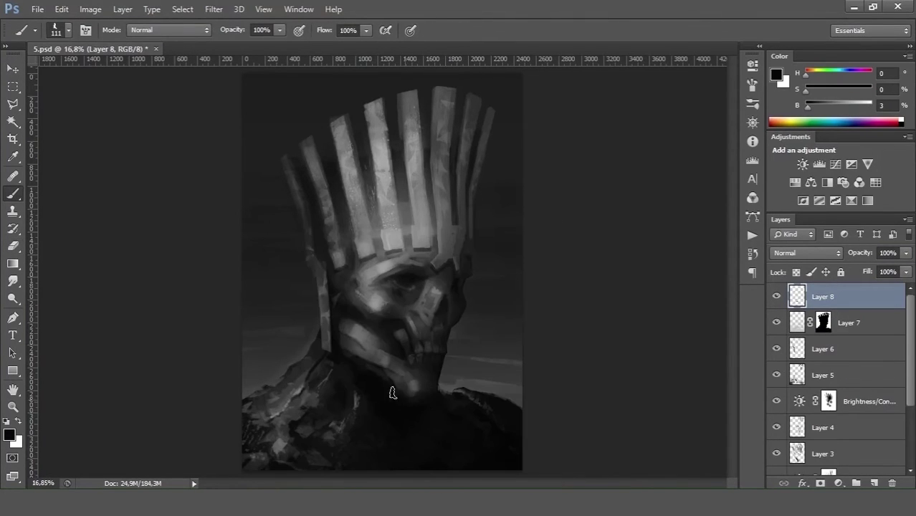
drag(353, 344, 357, 368)
drag(373, 308, 361, 306)
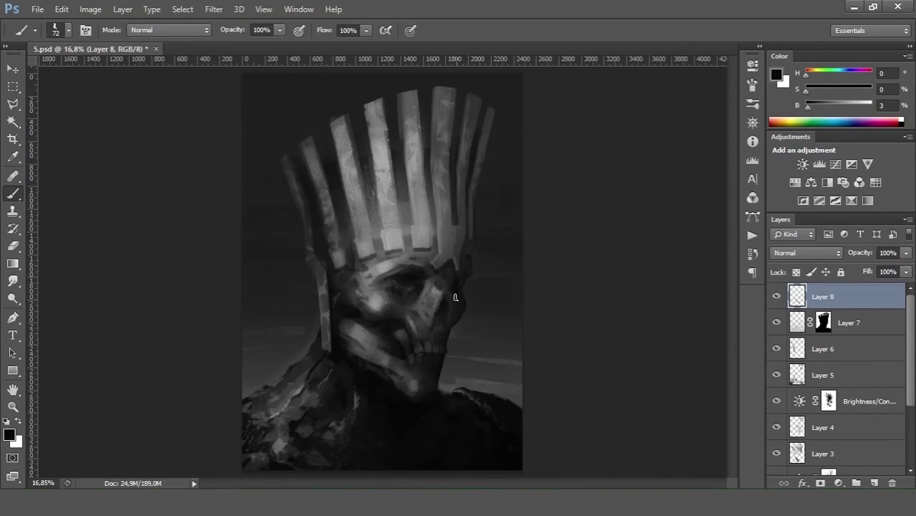
drag(449, 292, 369, 315)
key(e)
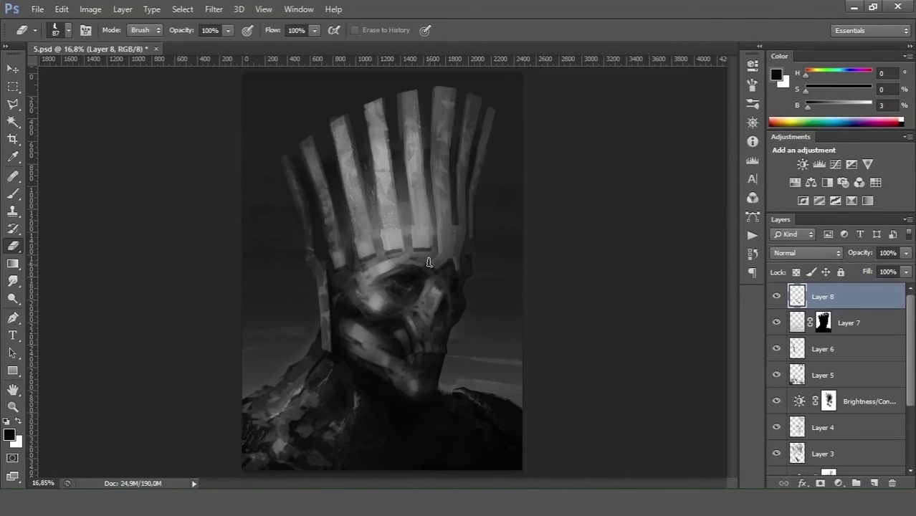
click(12, 195)
- Darken the lower figure and the gaps between the crown planks
alt+click(390, 448)
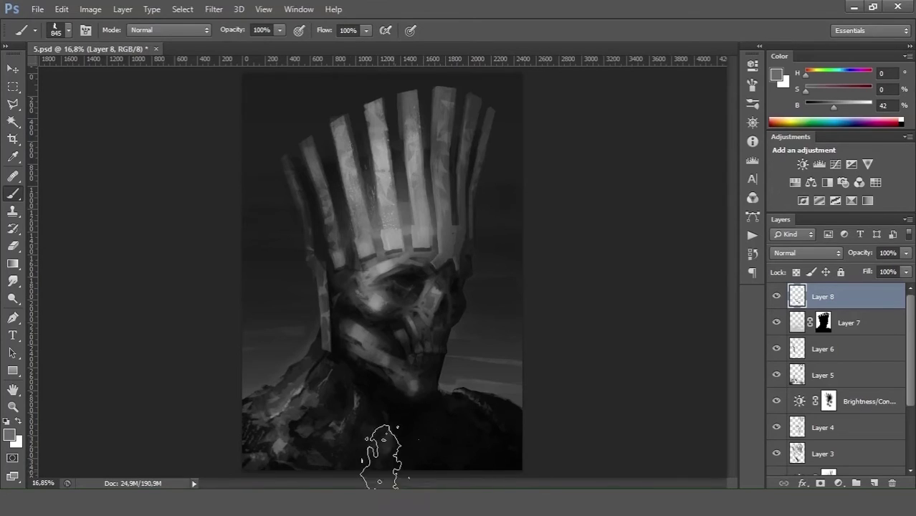
drag(458, 459, 475, 372)
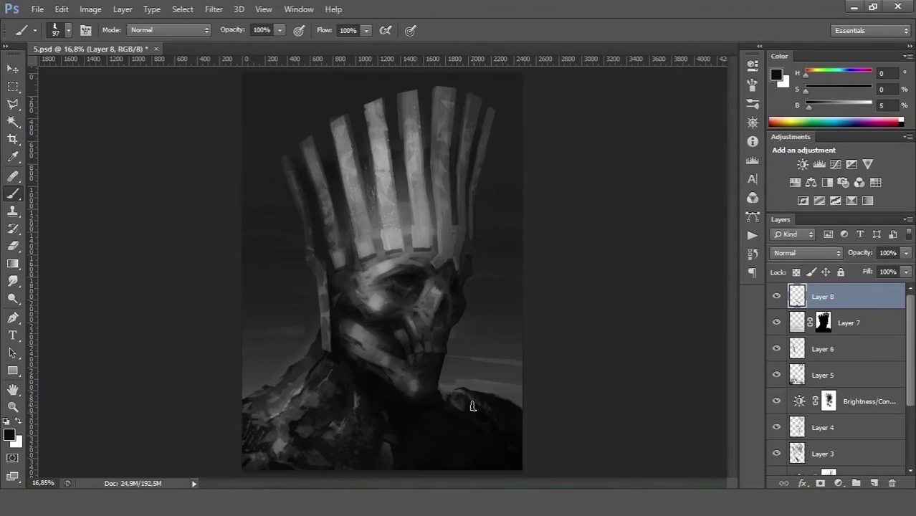
alt+click(466, 400)
alt+click(468, 410)
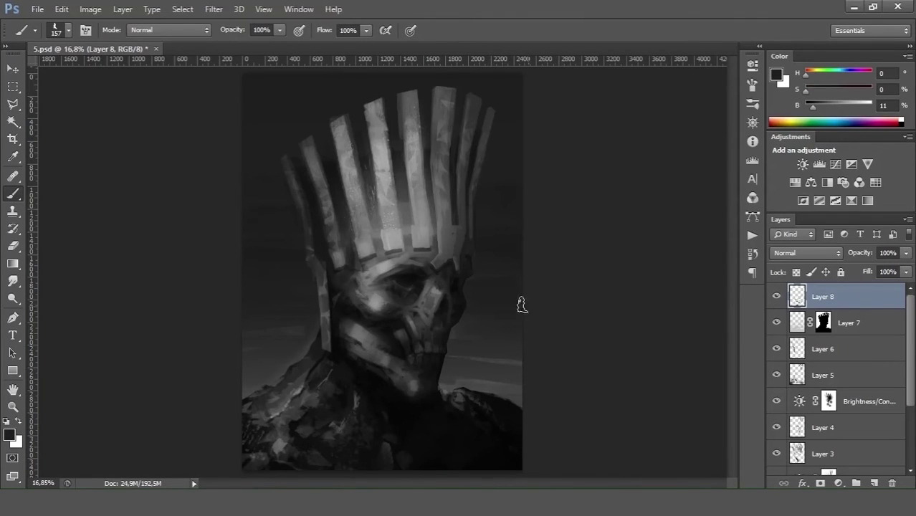
drag(369, 186, 470, 196)
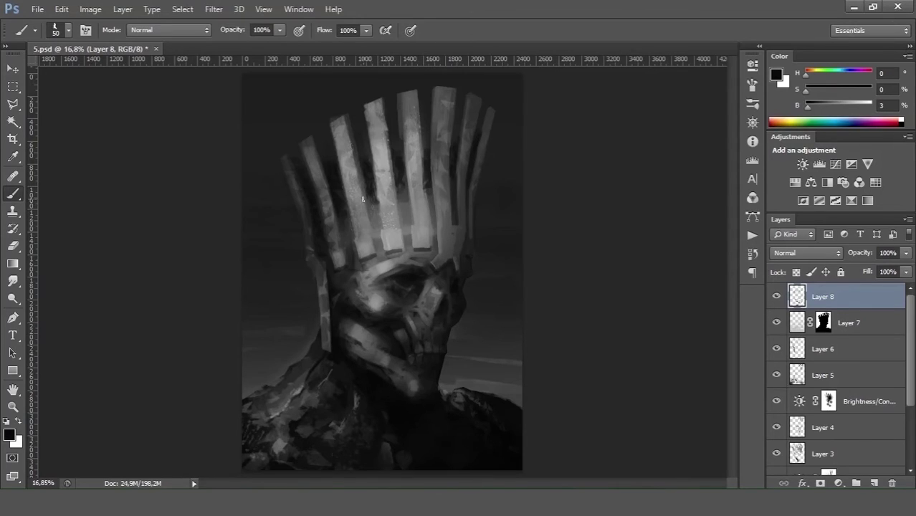
- Add a light stroke along the left crown edge and switch to a 7 px tip
alt+click(384, 250)
drag(315, 265, 309, 243)
alt+click(318, 248)
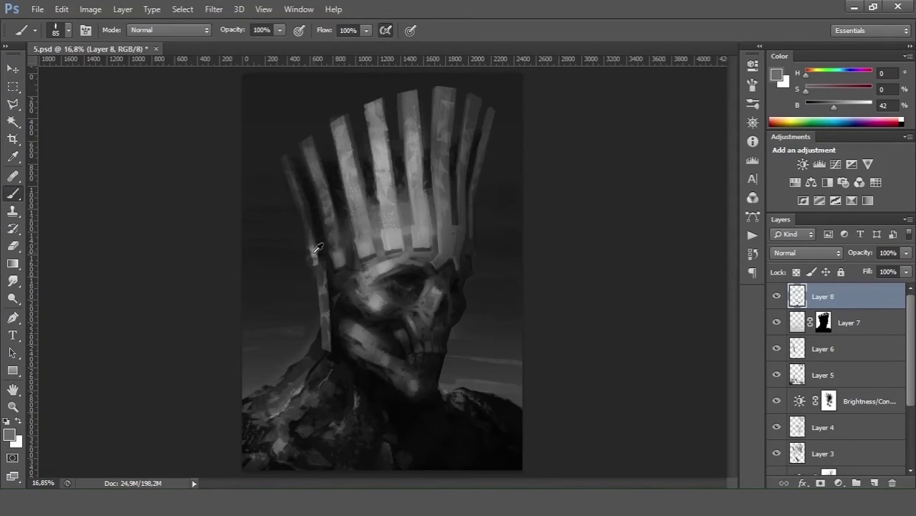
alt+click(311, 215)
right_click(312, 211)
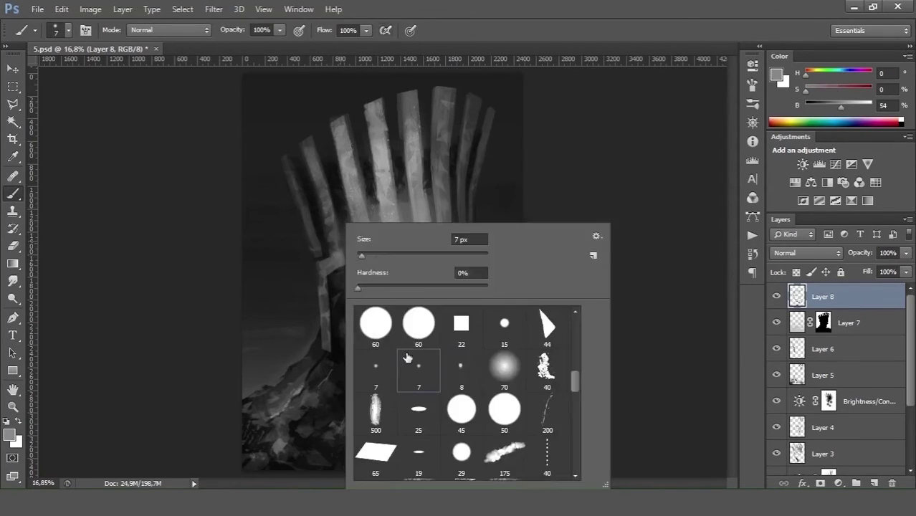
double_click(411, 360)
- Sample a crown mid grey, adjust brush tip options, and paint a vertical stroke
alt+click(446, 215)
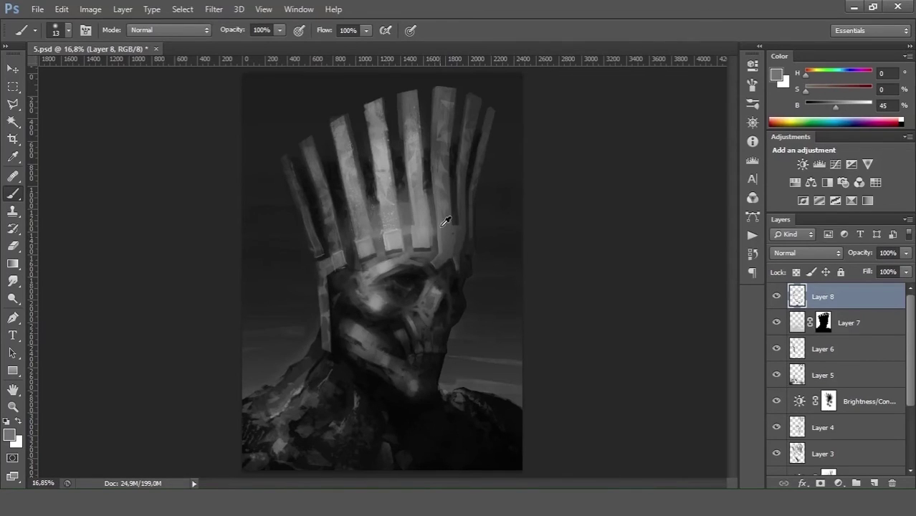
alt+click(286, 162)
right_click(406, 224)
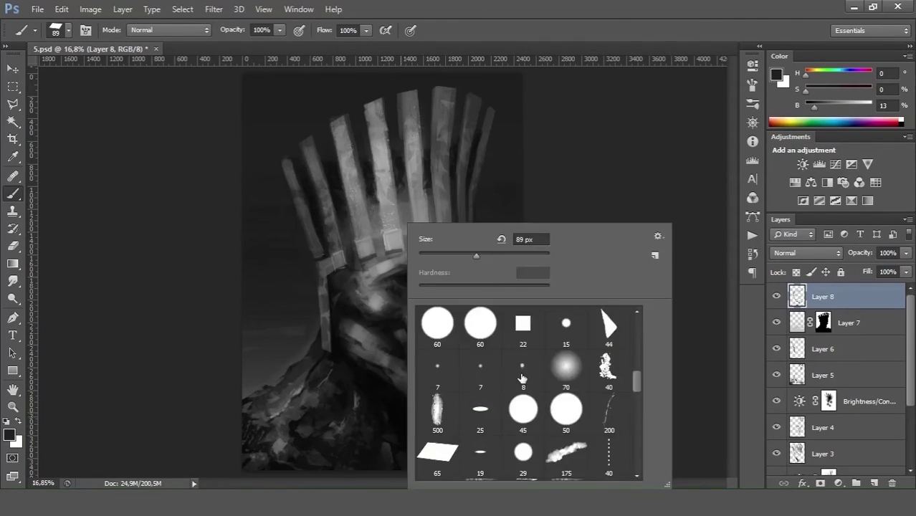
right_click(310, 224)
right_click(340, 223)
drag(569, 315, 568, 413)
- Add a highlights layer and set the brush blend mode and 12% opacity
alt+click(398, 234)
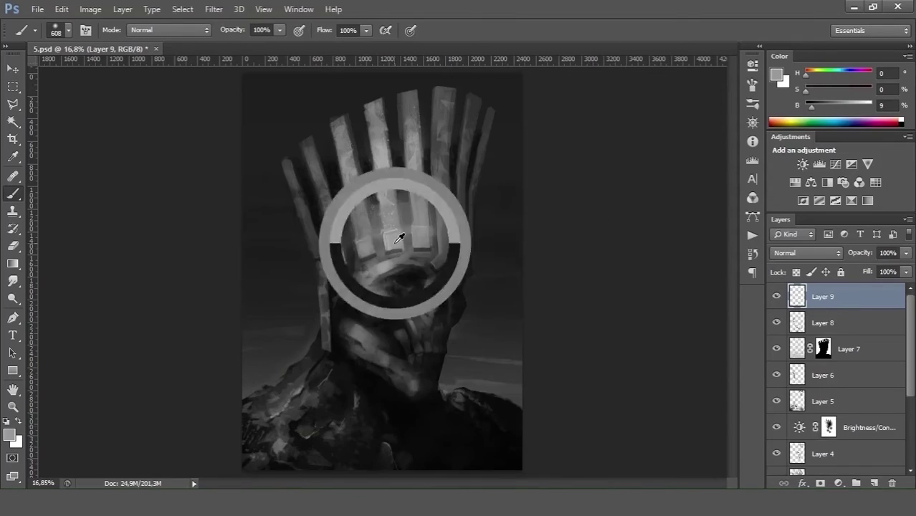
shift+right_click(330, 215)
click(380, 211)
key(shift+alt+q)
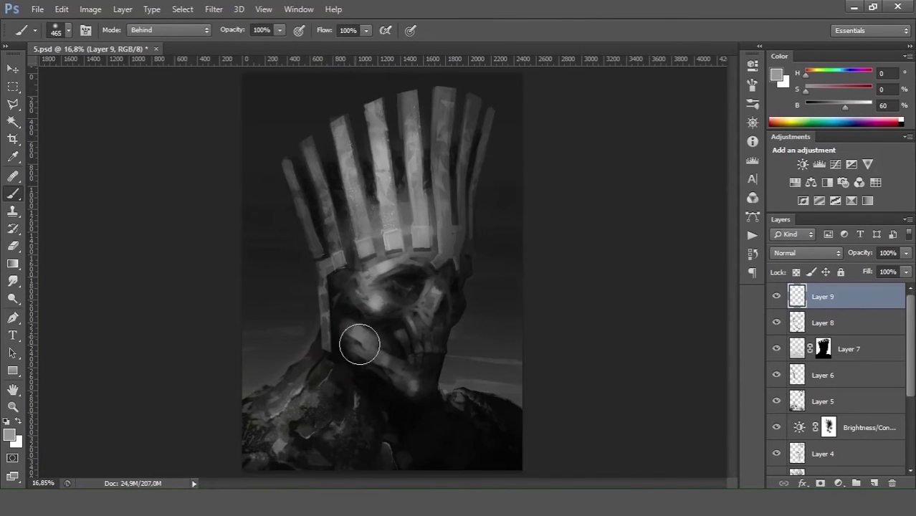
key(1)
key(2)
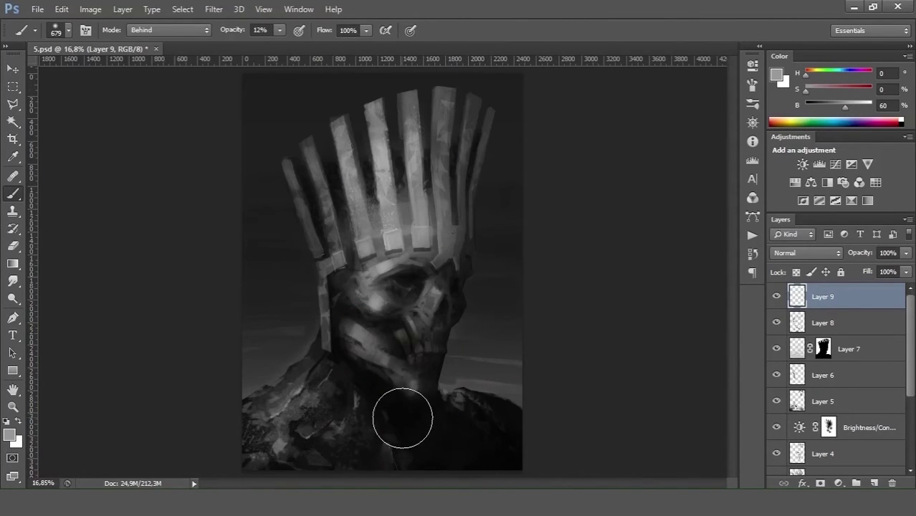
- Choose a small brush tip and restore full brush opacity
right_click(476, 221)
click(645, 459)
alt+click(291, 398)
key(0)
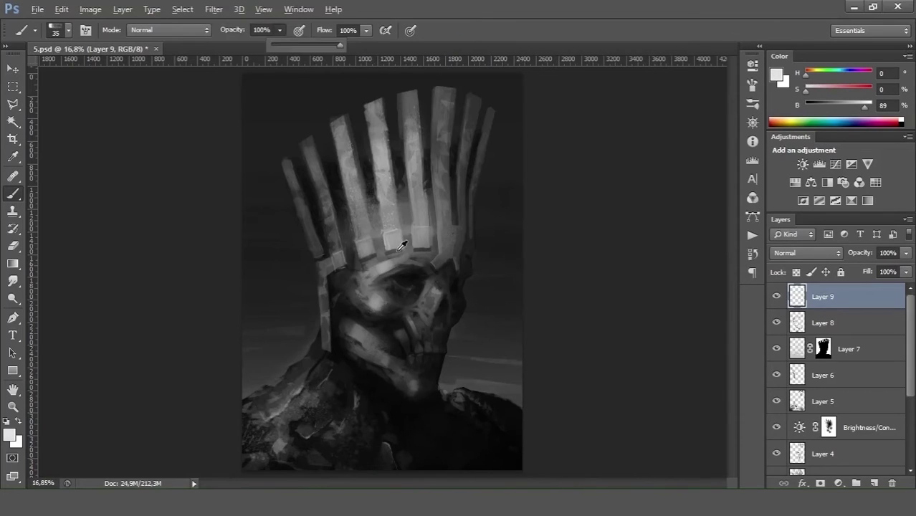
- Sample mid greys, enlarge the brush, and add empty Layer 10 above Layer 9
alt+click(334, 420)
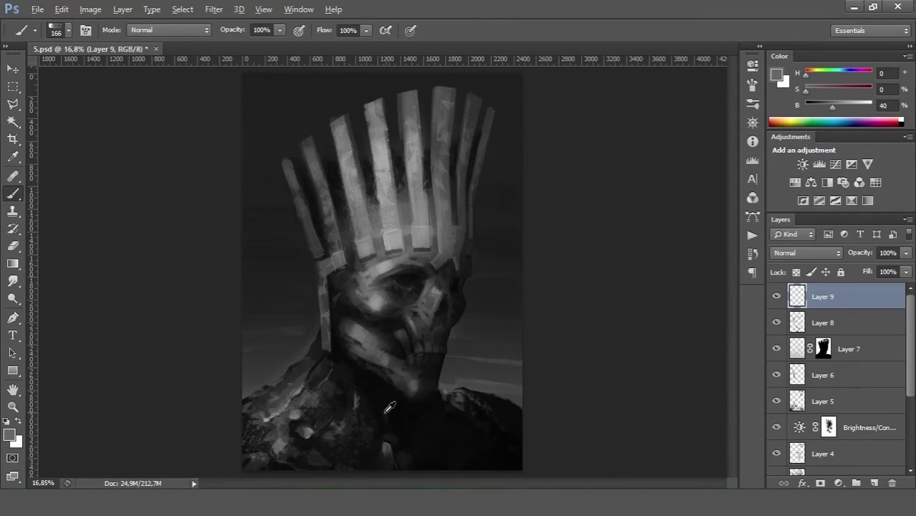
alt+click(459, 399)
right_click(458, 396)
key(Return)
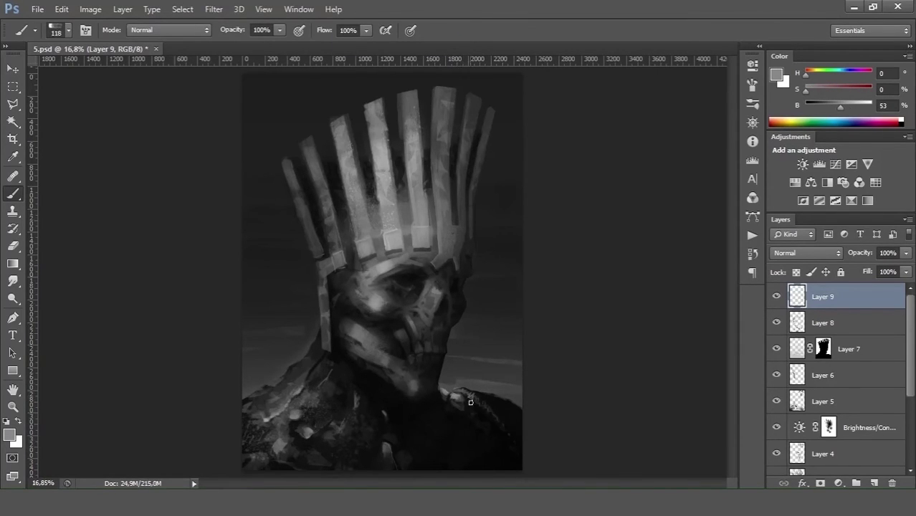
key(ctrl+shift+alt+n)
- Paint light dabs and strokes across the left shoulder
key(e)
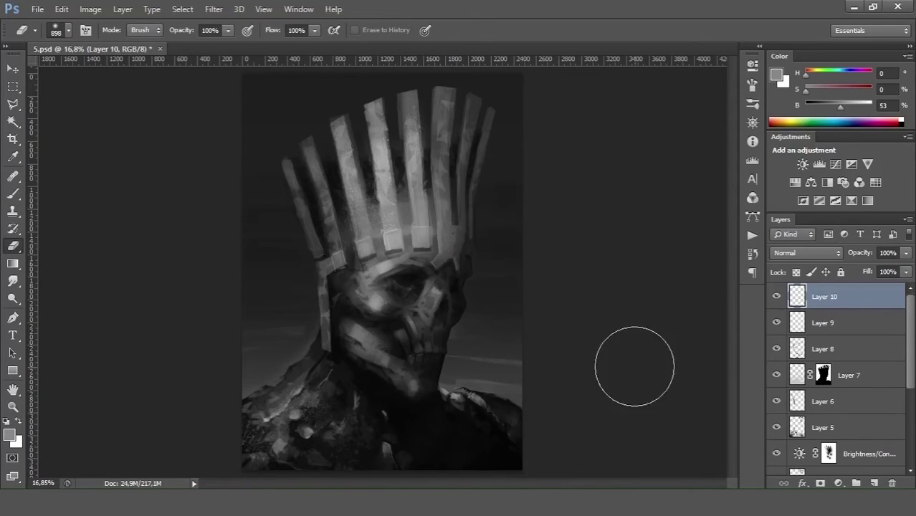
right_click(479, 326)
key(b)
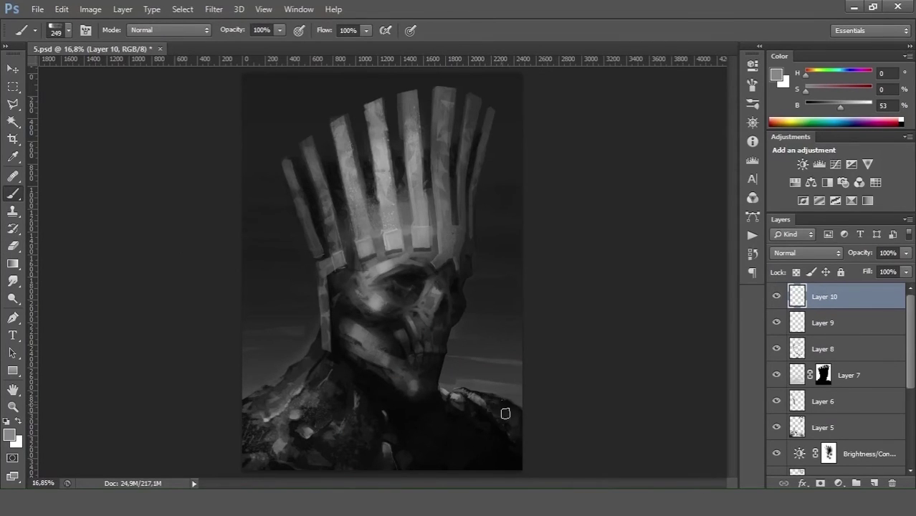
alt+click(486, 391)
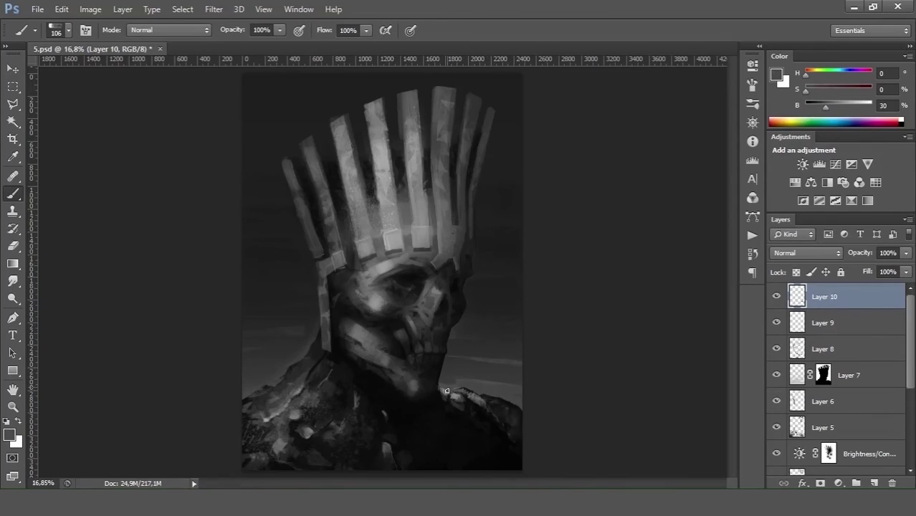
alt+click(460, 398)
alt+click(296, 378)
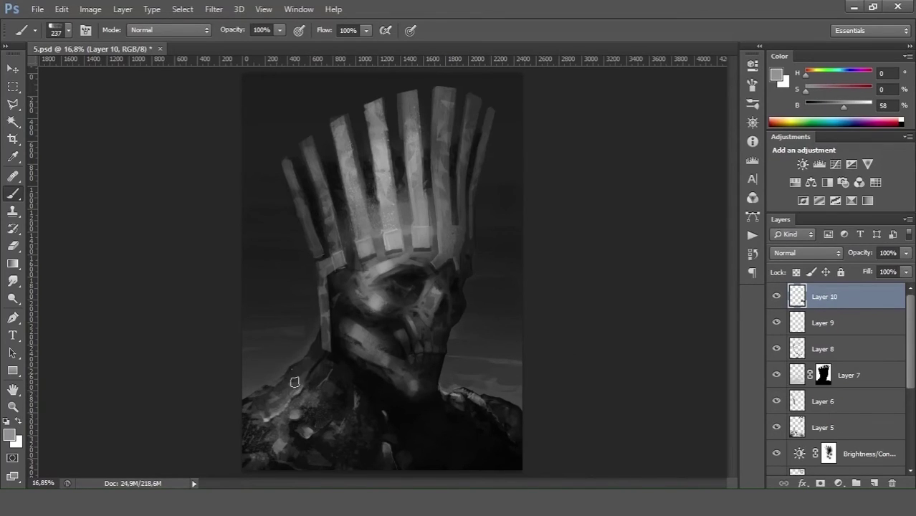
mouse_move(295, 378)
mouse_down()
mouse_move(245, 437)
mouse_move(259, 465)
mouse_up()
drag(244, 430, 280, 423)
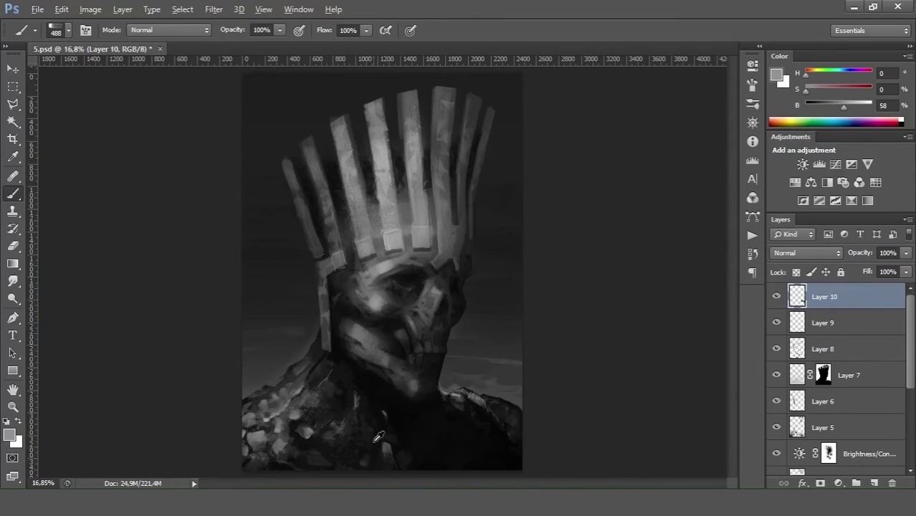
- Sample face tones and enlarge the brush for face highlights
alt+click(374, 442)
alt+click(356, 328)
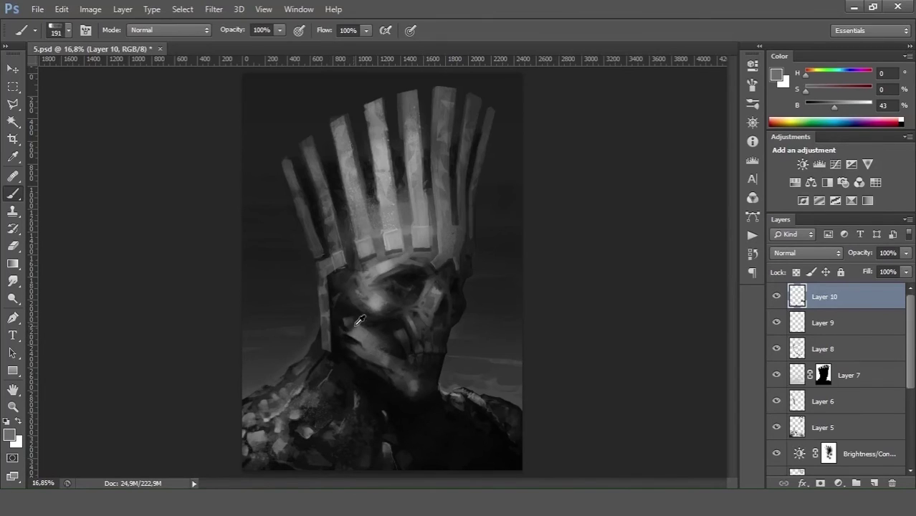
alt+click(357, 318)
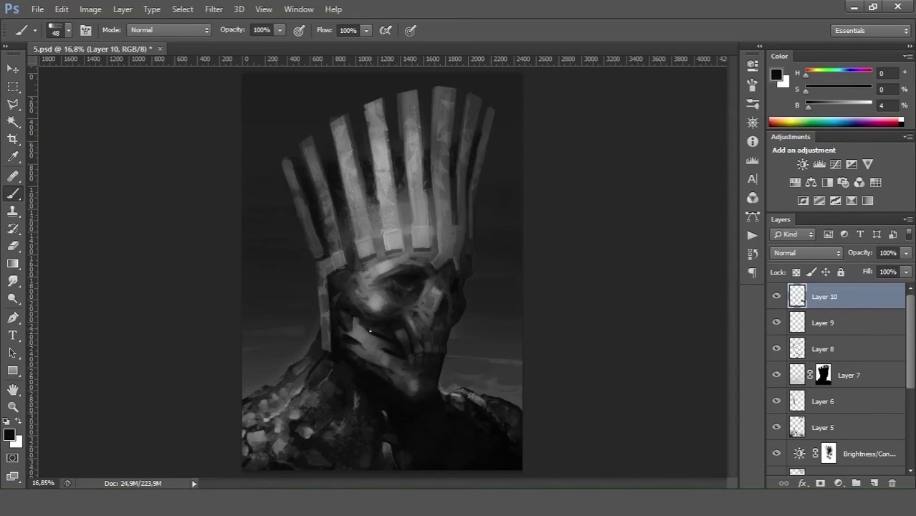
drag(406, 254, 387, 269)
alt+click(342, 291)
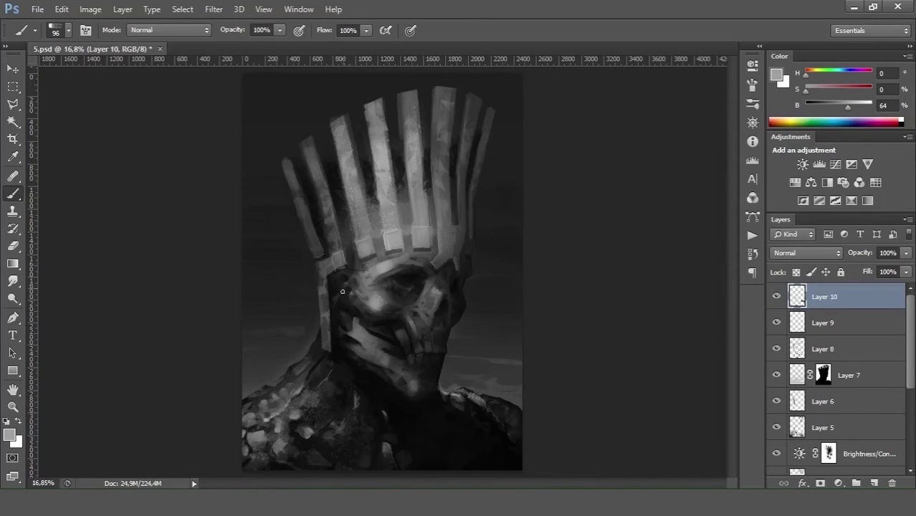
drag(373, 361, 372, 358)
- Refine face highlights and teeth with a smaller brush and sampled greys
alt+click(394, 286)
alt+click(381, 319)
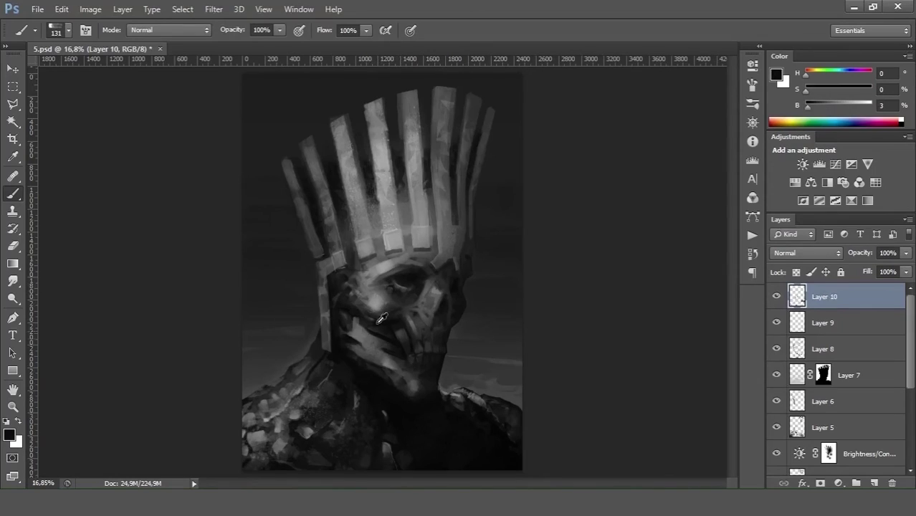
drag(412, 304, 403, 304)
alt+click(426, 307)
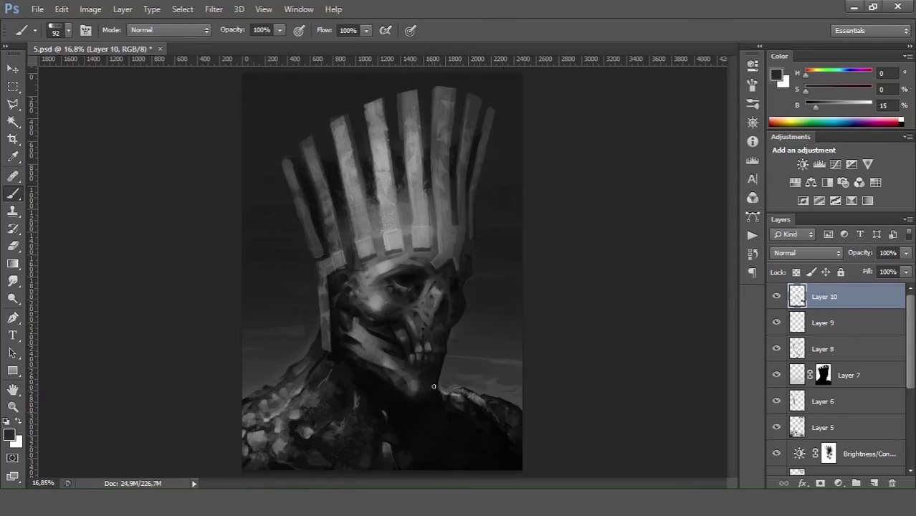
alt+click(378, 255)
- Add a new Layer 11 above Layer 10
key(e)
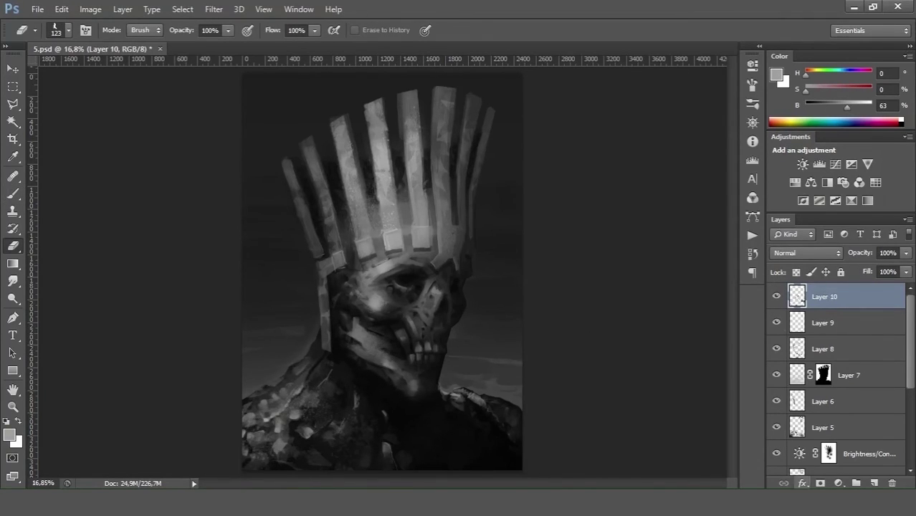
right_click(380, 222)
key(b)
scroll(806, 252, down, 5)
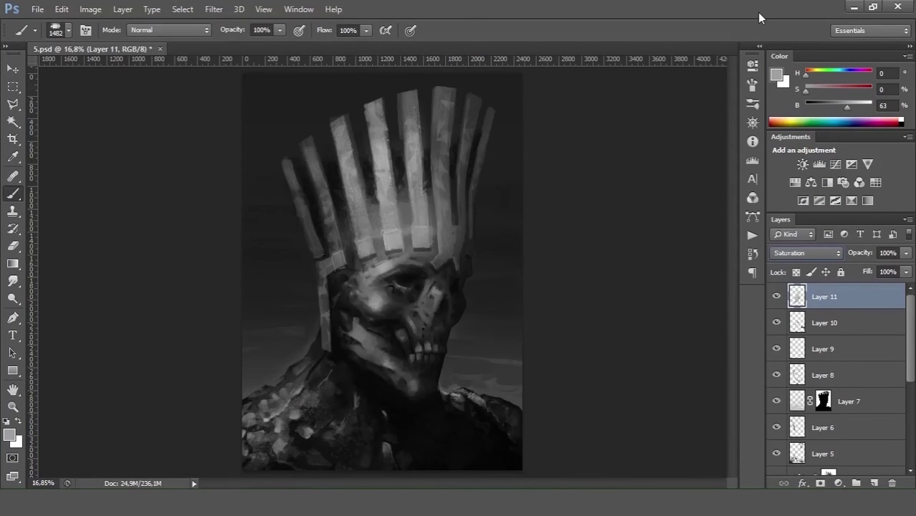
- Hide Layer 11 to compare and add a new empty layer on top
click(776, 296)
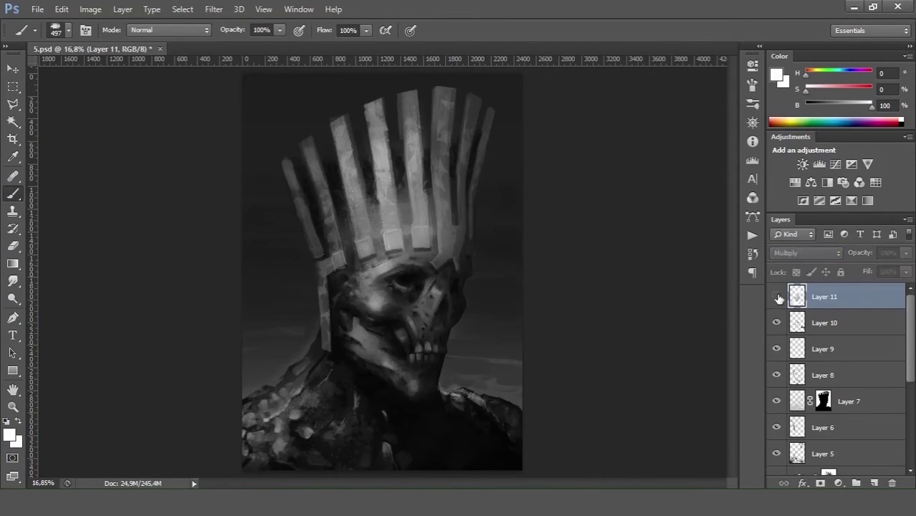
scroll(807, 252, down, 3)
key(v)
key(ctrl+shift+alt+n)
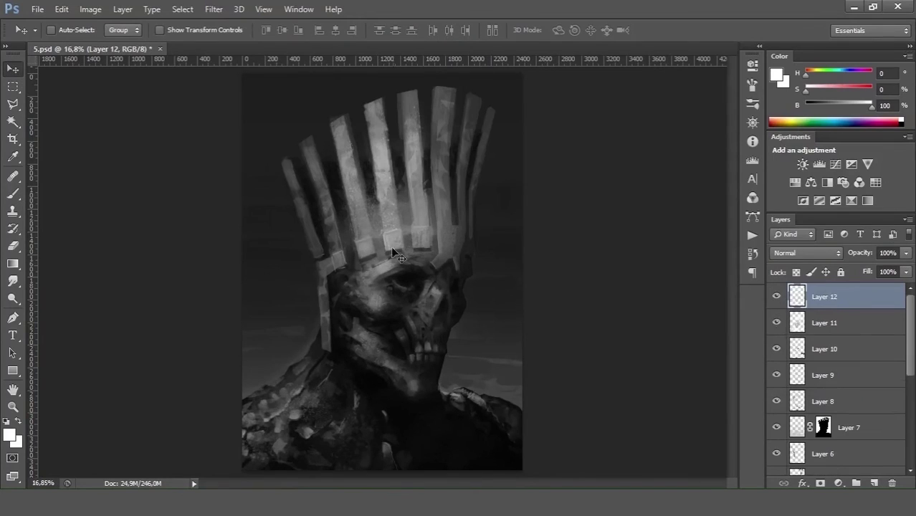
- Add a darkening Curves 1 adjustment and mask it off the face and shoulder
click(834, 165)
drag(674, 188, 684, 208)
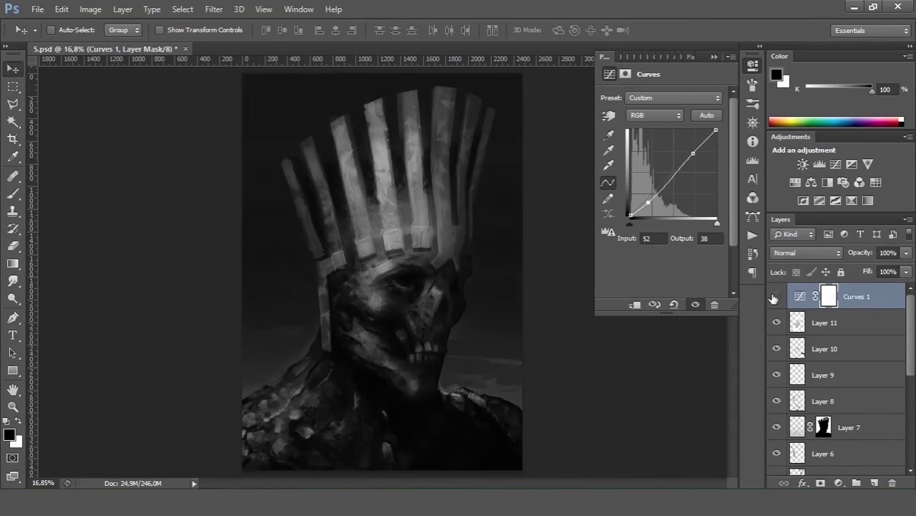
click(13, 263)
key(b)
drag(417, 272, 417, 385)
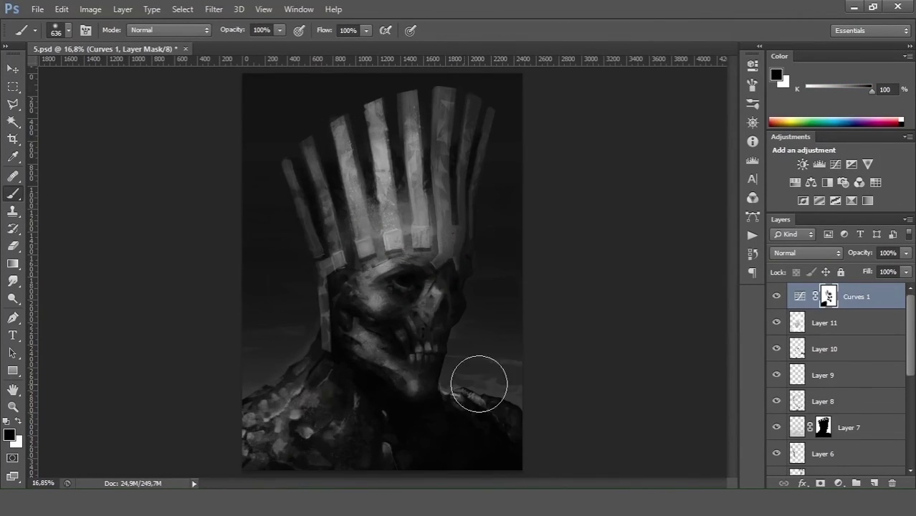
click(822, 428)
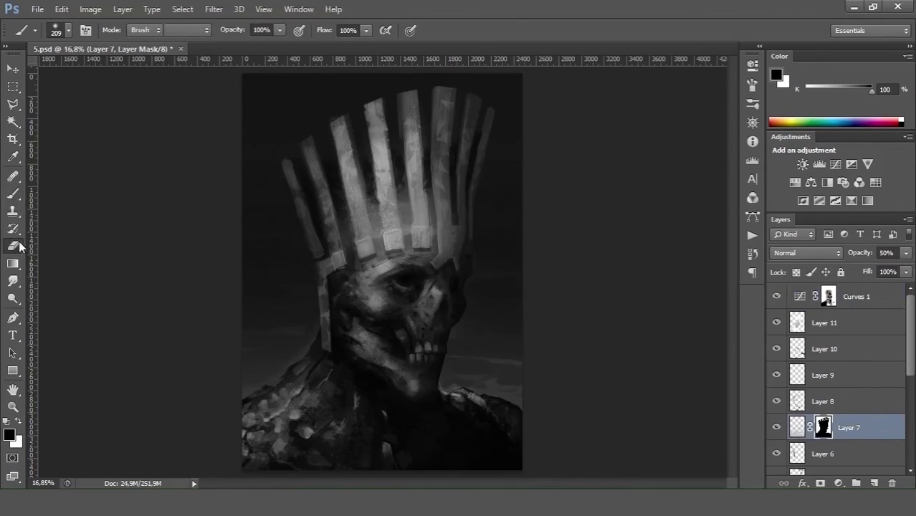
right_click(437, 223)
- On new Layer 12, paint a faint light highlight on the right crown slat
key(x)
key(ctrl+shift+alt+n)
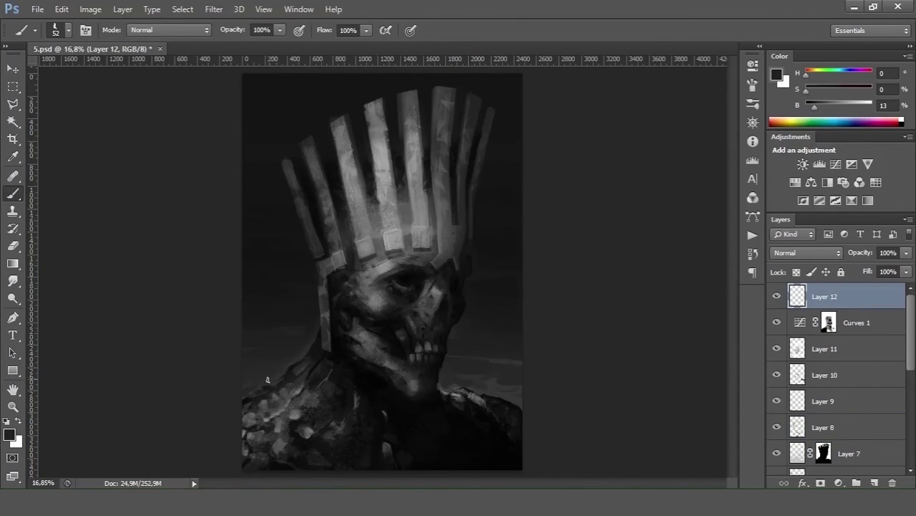
alt+click(448, 386)
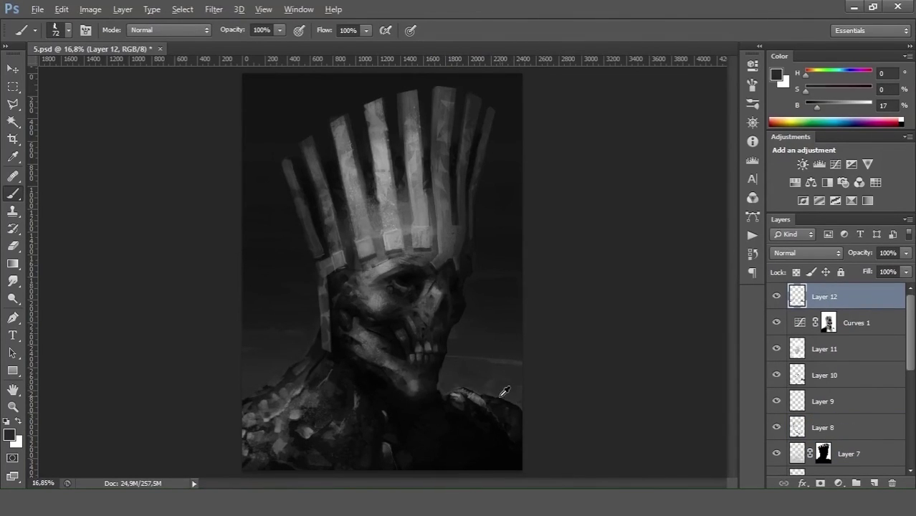
alt+click(386, 238)
right_click(454, 222)
key(Return)
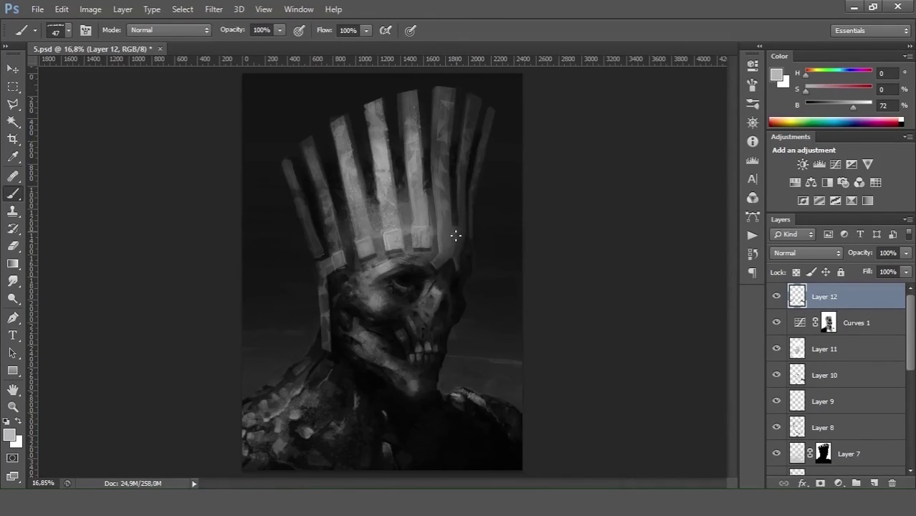
drag(453, 215, 458, 136)
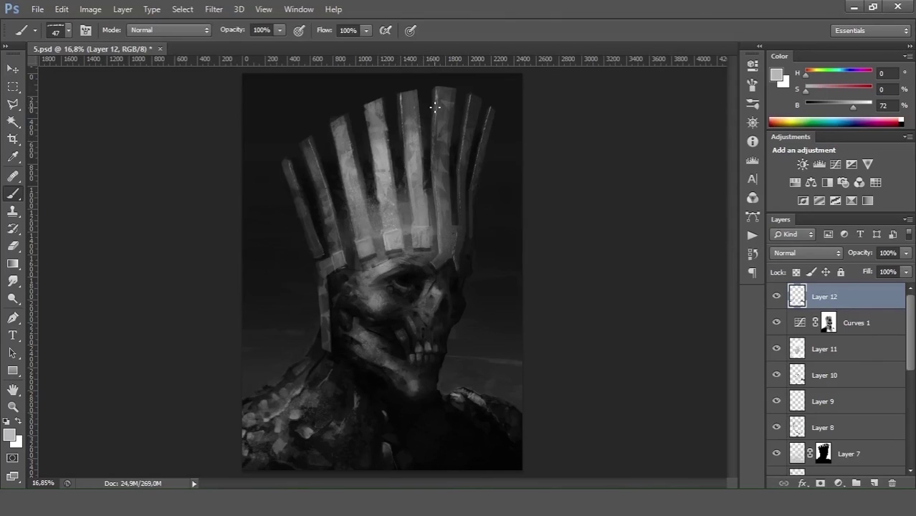
- Paint a light vertical stroke on the left crown slat with a square brush
right_click(495, 220)
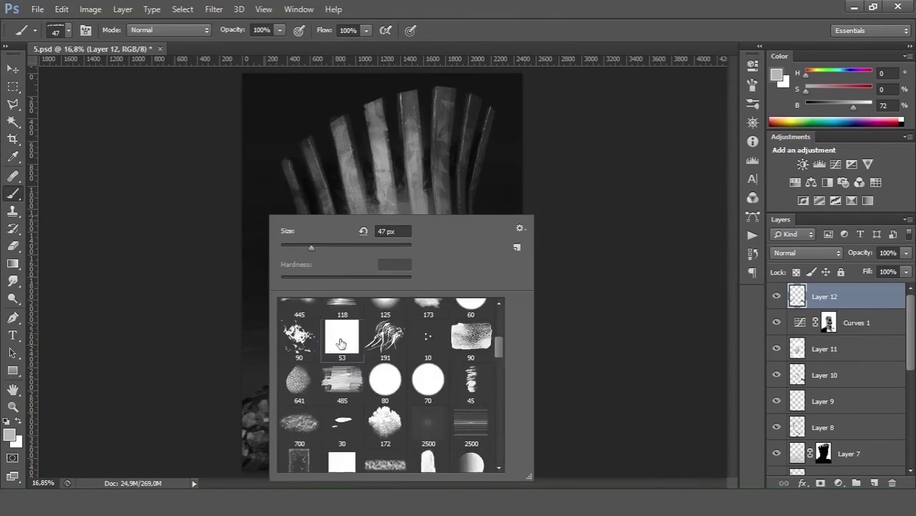
double_click(341, 344)
alt+click(340, 263)
drag(327, 262, 321, 349)
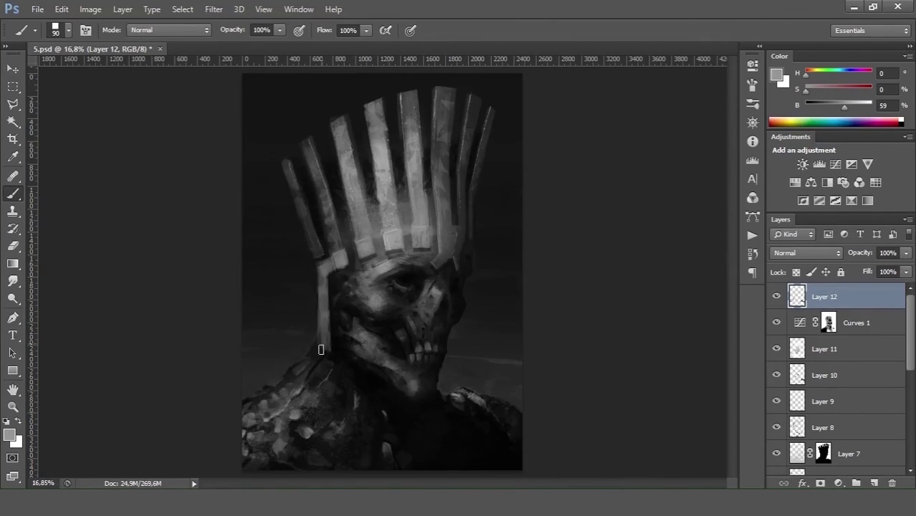
- Toggle Layer 12's visibility to compare, then add Layer 13 on top
key(e)
click(775, 301)
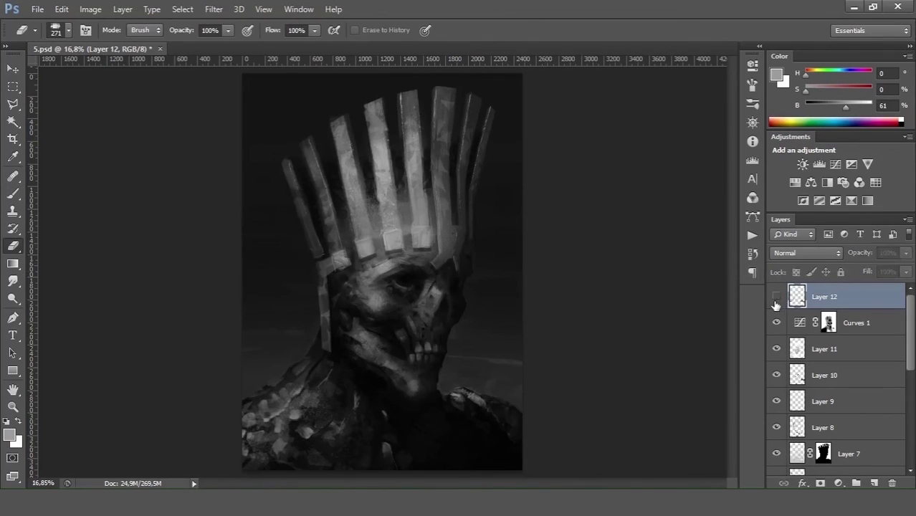
click(873, 483)
key(b)
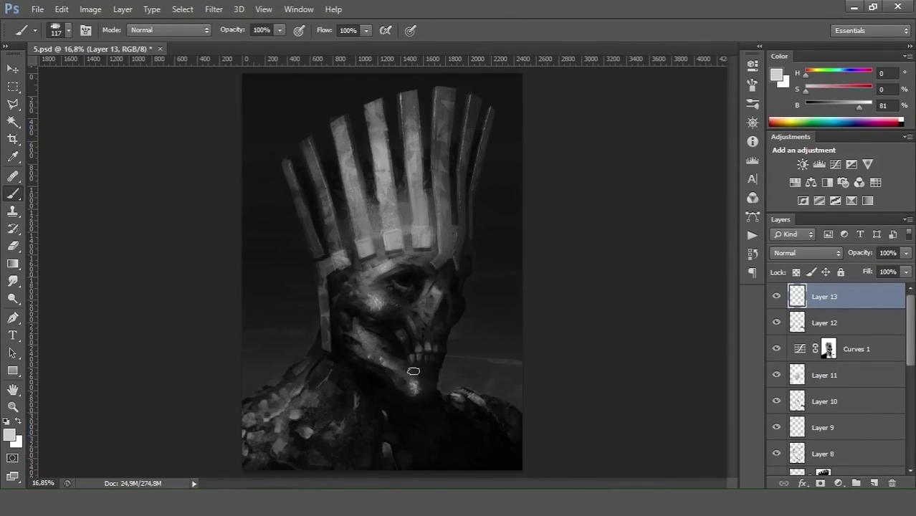